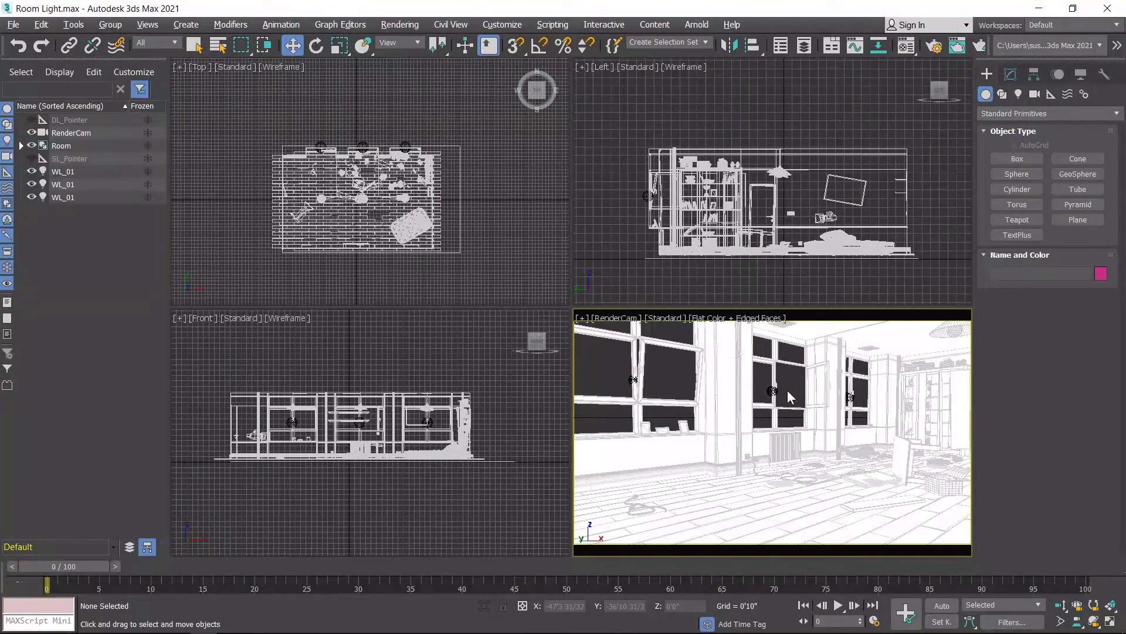
Start creating an Arnold Light and set its Shape type to Spot
{"action": "left_click", "coordinate": [1018, 94]}
{"action": "left_click", "coordinate": [1017, 159]}
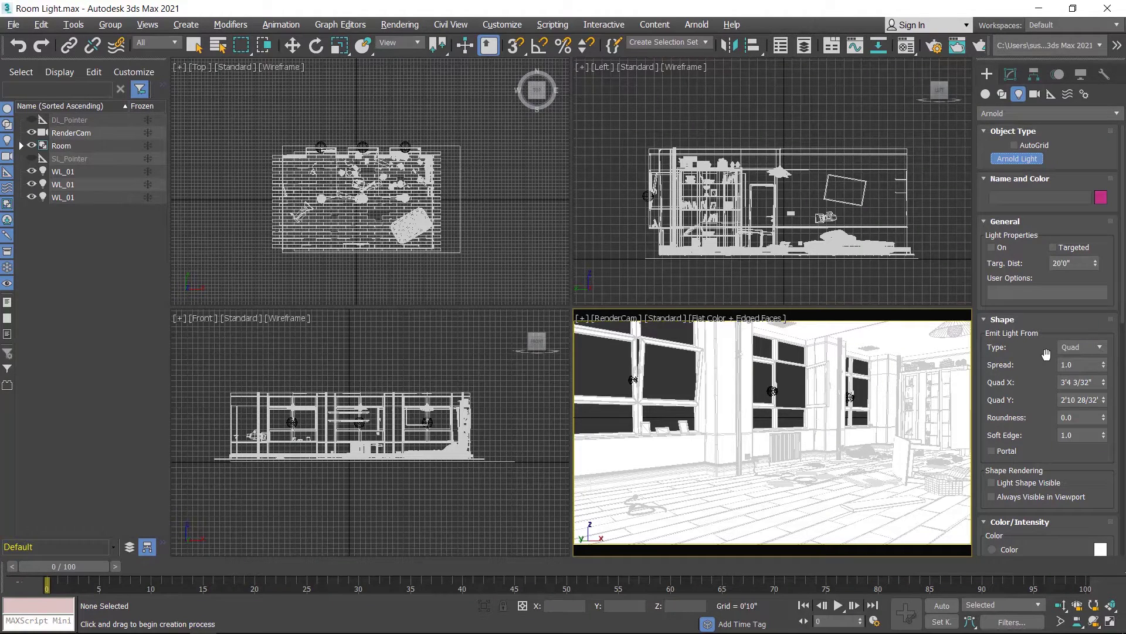
{"action": "left_click", "coordinate": [1077, 347]}
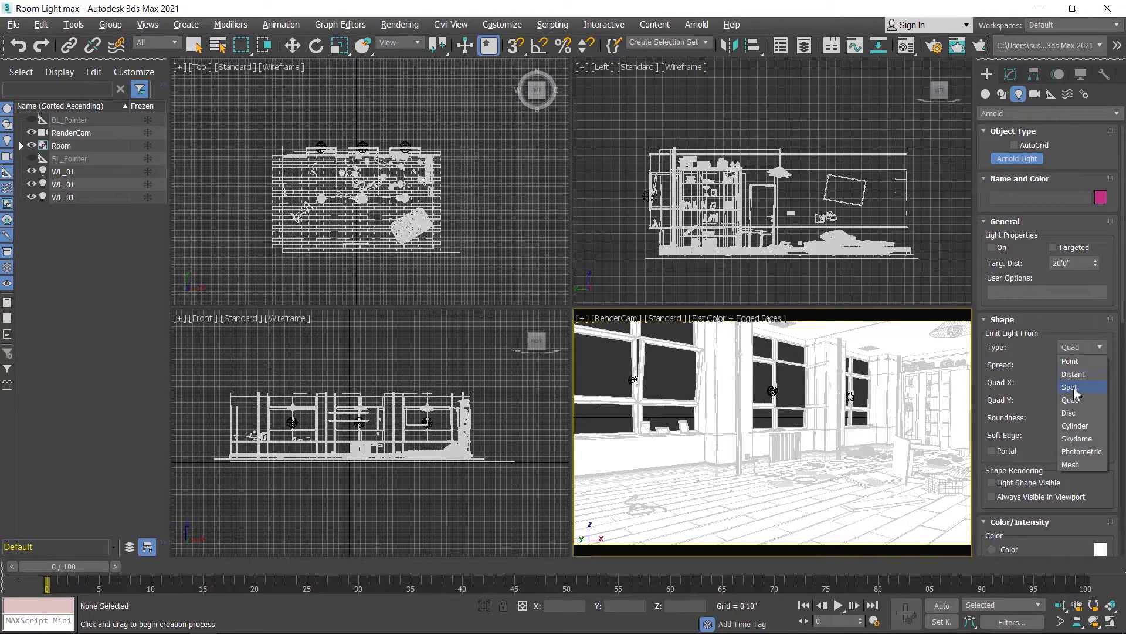
{"action": "left_click", "coordinate": [1024, 352]}
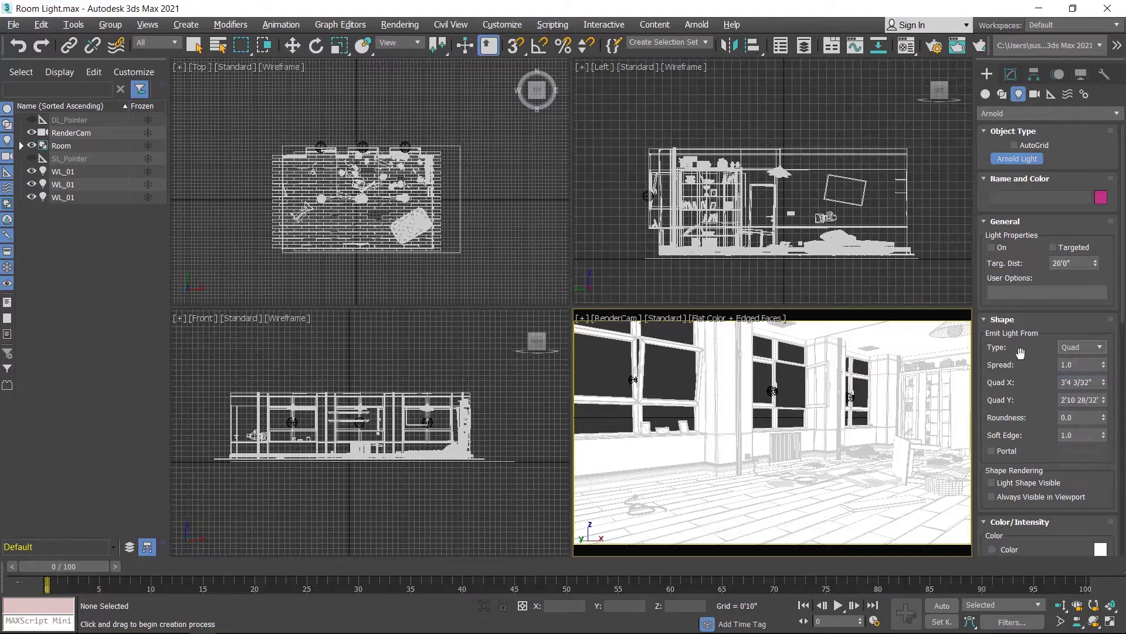
{"action": "left_click", "coordinate": [1074, 347]}
{"action": "left_click", "coordinate": [1074, 389]}
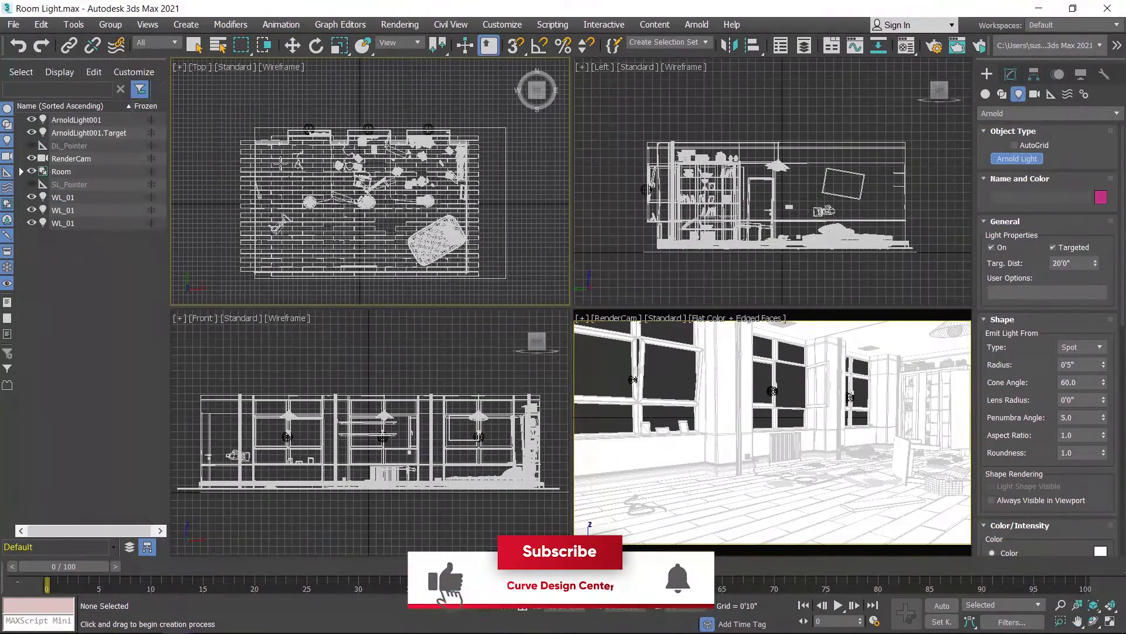
Drag out the spot light in the Top view and set its target distance to 25'0"
{"action": "left_click_drag", "start_coordinate": [280, 166], "coordinate": [450, 235]}
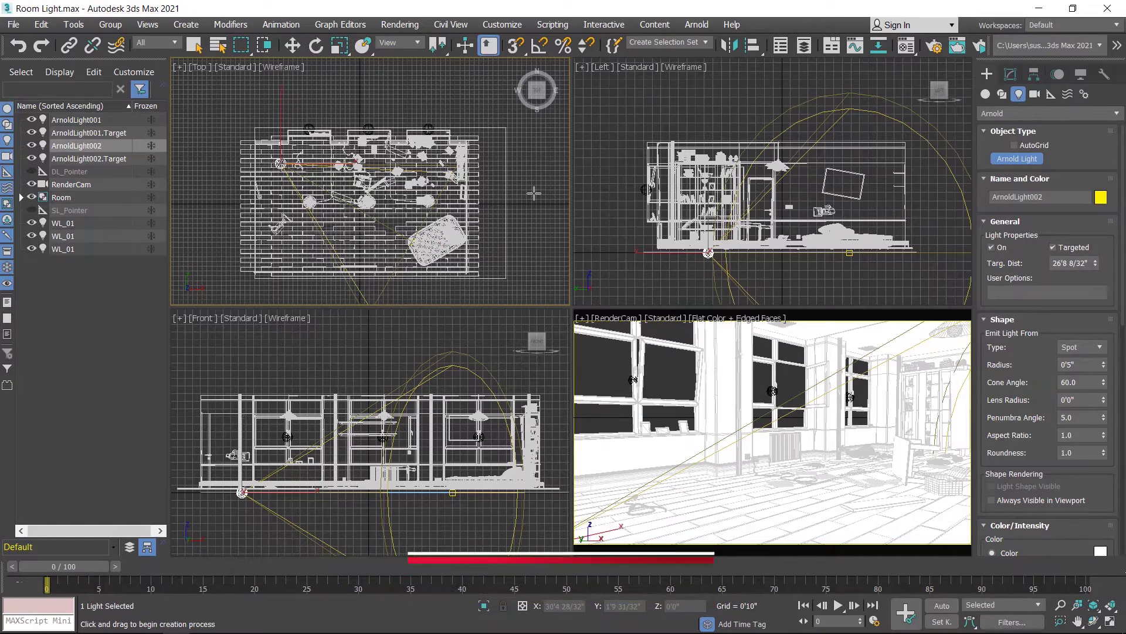
{"action": "key", "text": "w"}
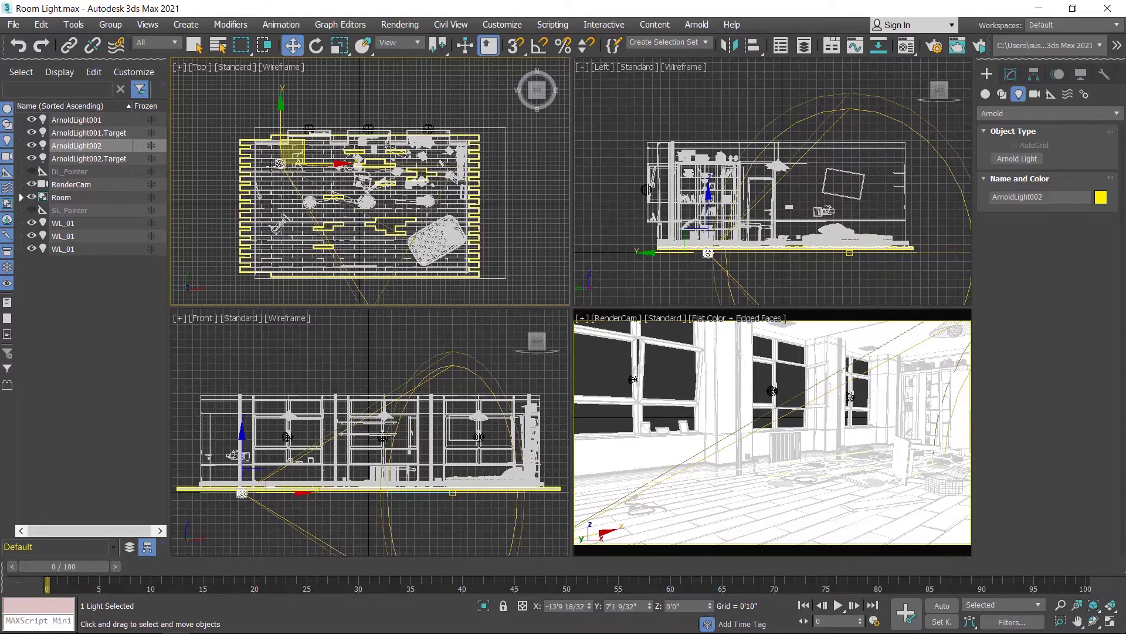
{"action": "left_click", "coordinate": [1010, 74]}
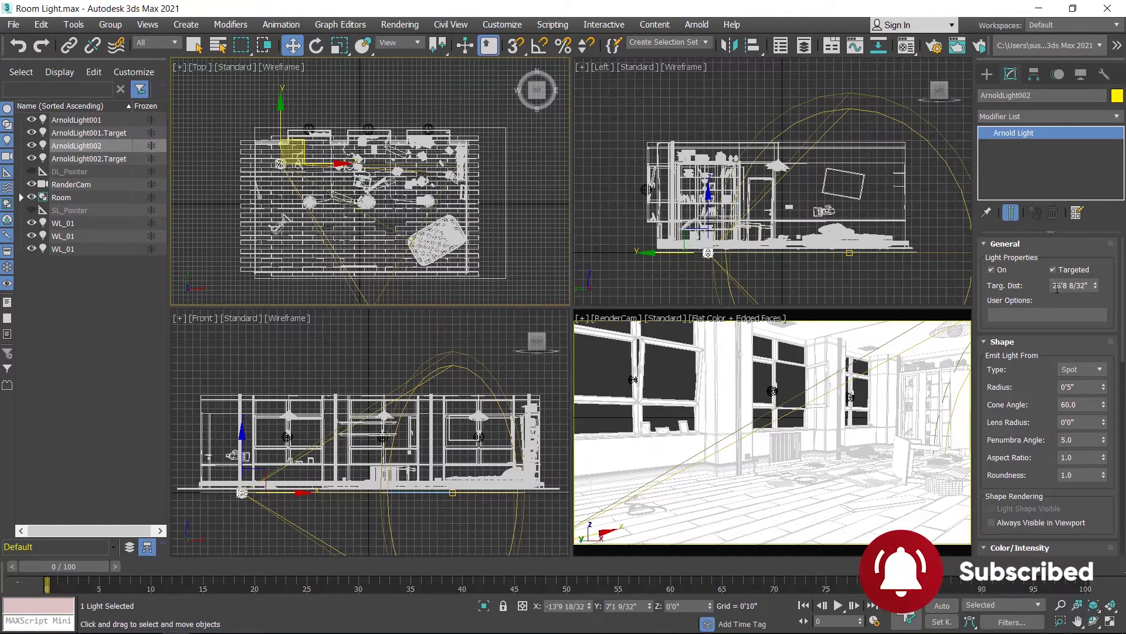
{"action": "left_click", "coordinate": [1060, 286]}
{"action": "key", "text": "BackSpace"}
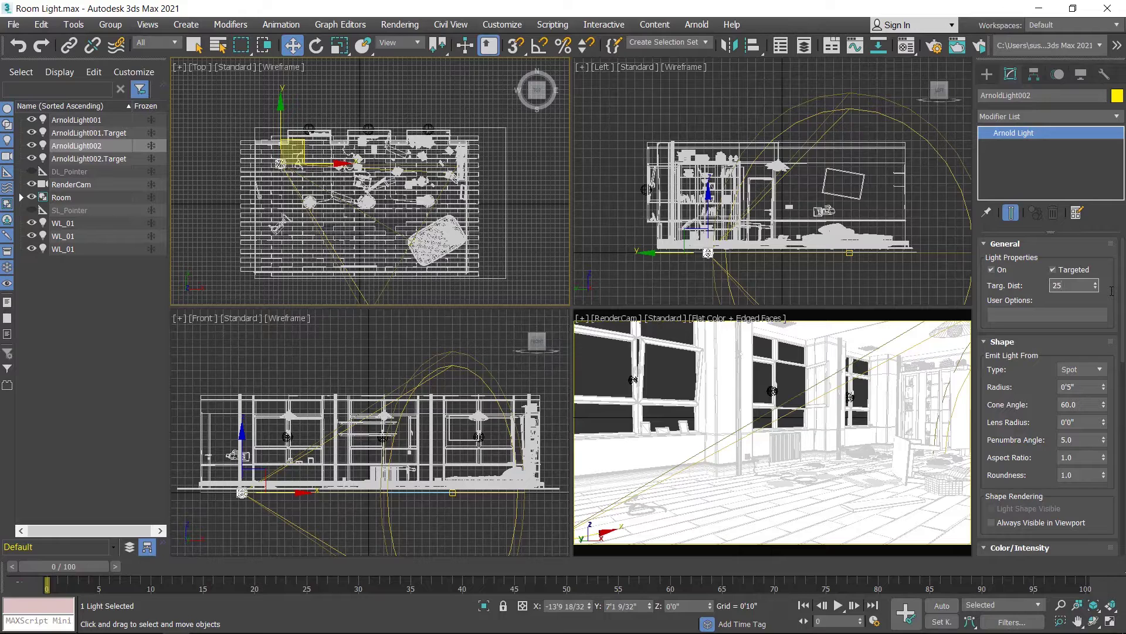
{"action": "type", "text": "25'"}
{"action": "key", "text": "Return"}
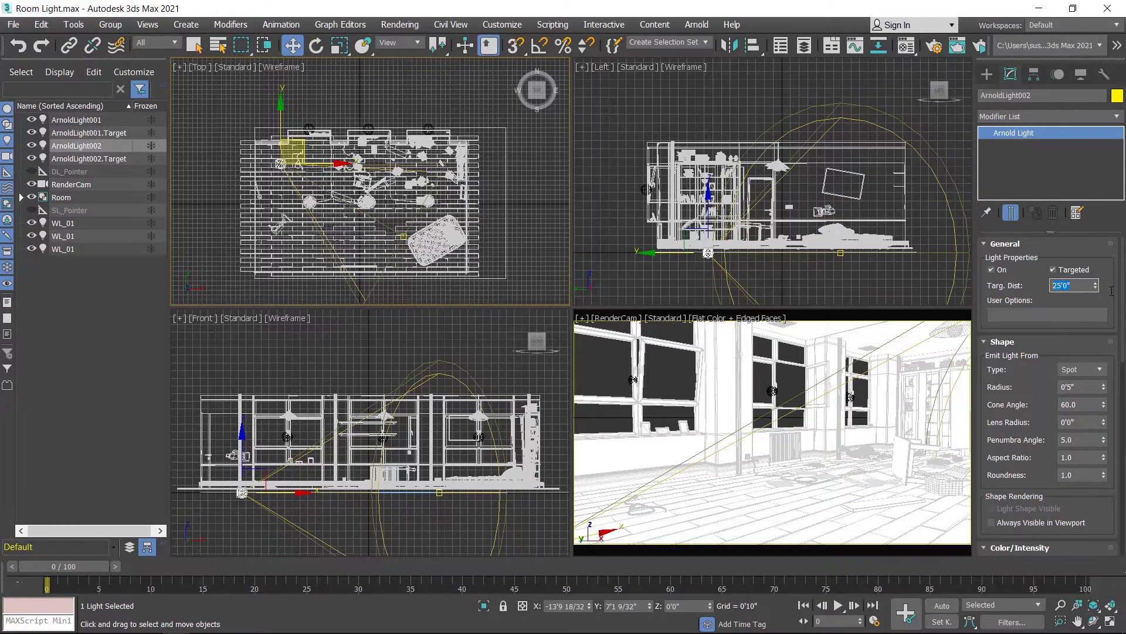
Make the spot light untargeted and unhide the SL_Pointer helper
{"action": "left_click", "coordinate": [1053, 270]}
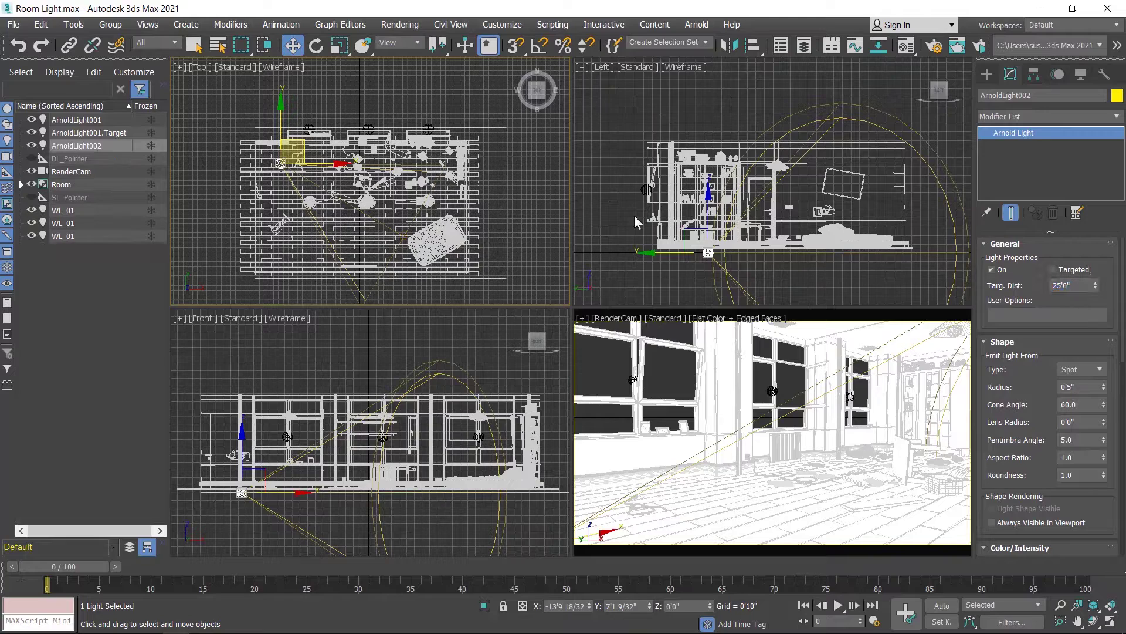
{"action": "scroll", "coordinate": [352, 199], "scroll_direction": "up", "scroll_amount": 6}
{"action": "middle_click_drag", "start_coordinate": [320, 174], "coordinate": [377, 252]}
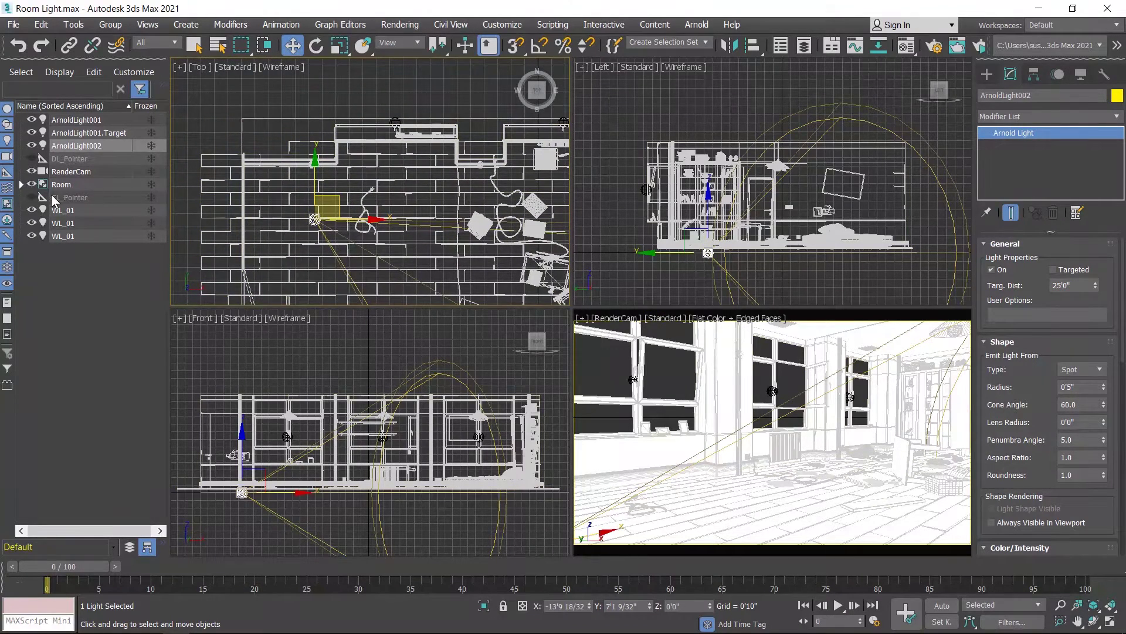
{"action": "left_click", "coordinate": [31, 197]}
Align the light to SL_Pointer, matching X/Y/Z position and X/Y axis orientation
{"action": "left_click", "coordinate": [745, 48]}
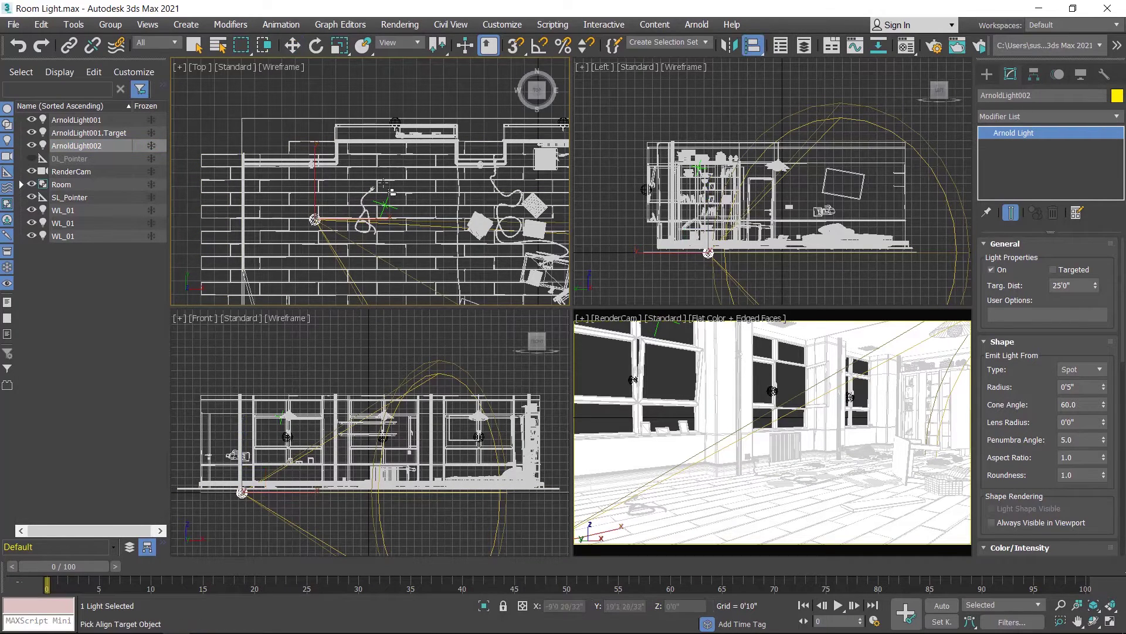
{"action": "scroll", "coordinate": [374, 196], "scroll_direction": "up", "scroll_amount": 5}
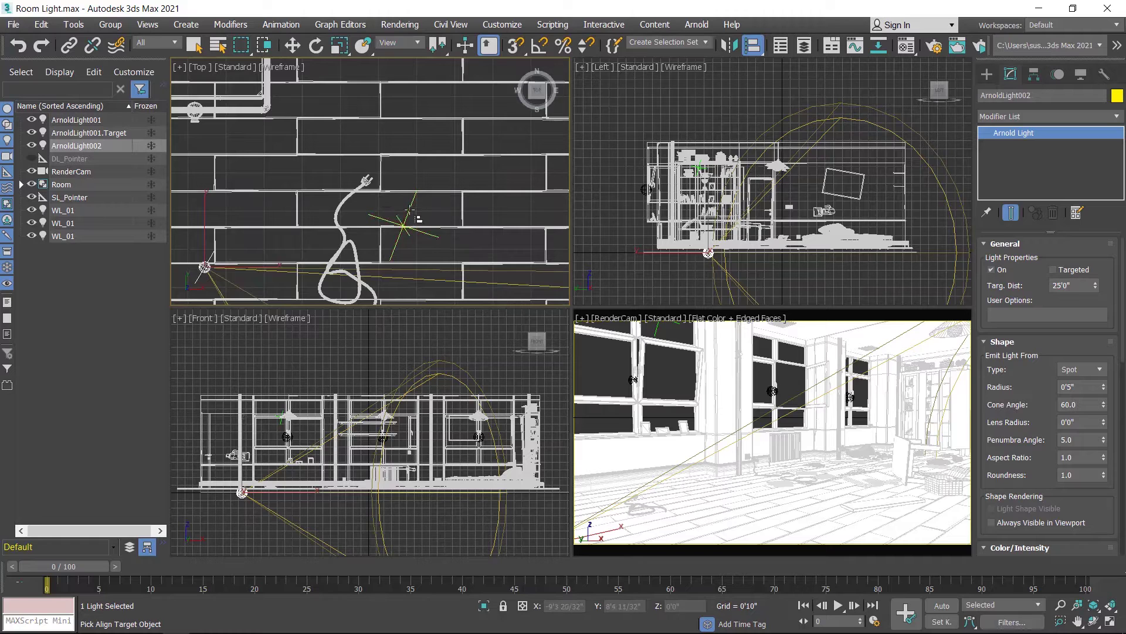
{"action": "left_click", "coordinate": [418, 244]}
{"action": "left_click", "coordinate": [596, 163]}
{"action": "left_click", "coordinate": [645, 161]}
{"action": "left_click", "coordinate": [702, 161]}
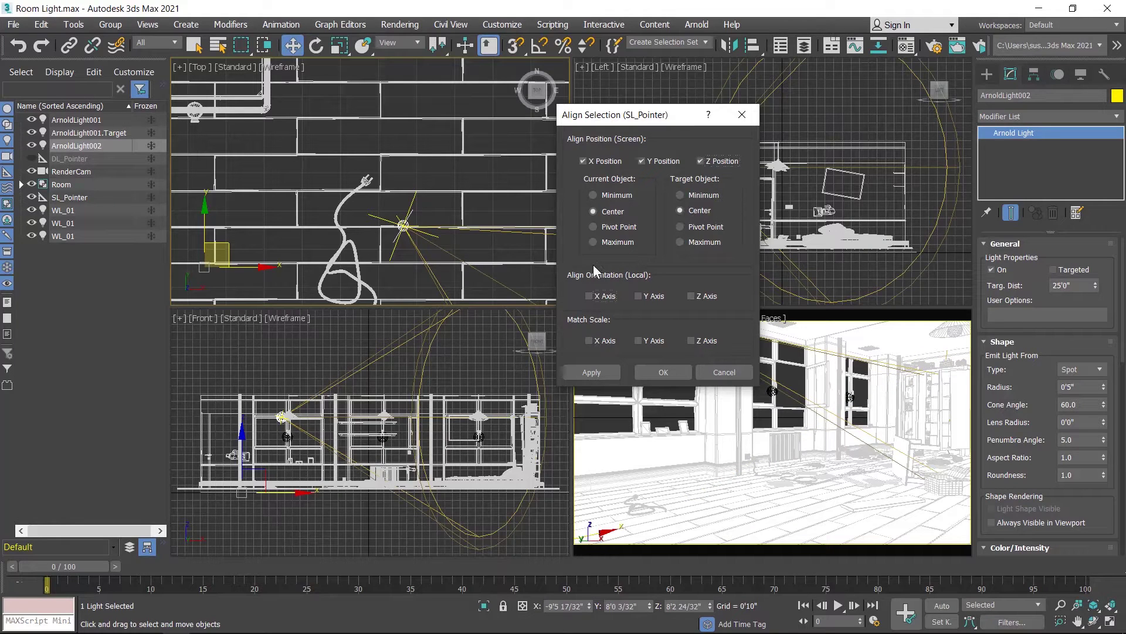
{"action": "left_click", "coordinate": [588, 297]}
{"action": "left_click", "coordinate": [641, 296]}
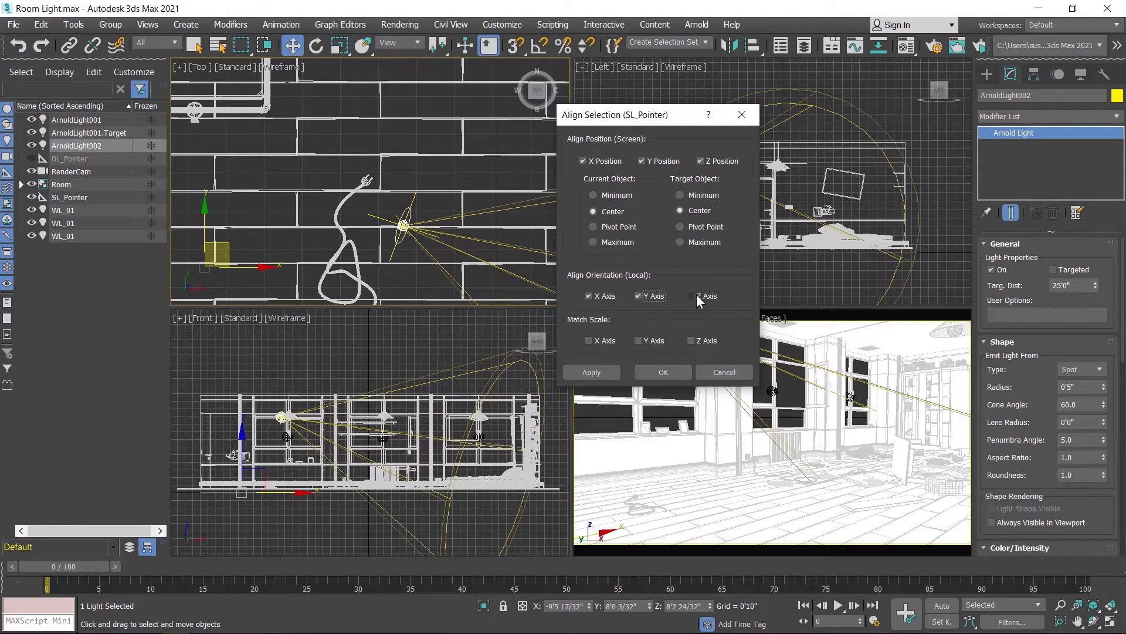
{"action": "left_click", "coordinate": [591, 372]}
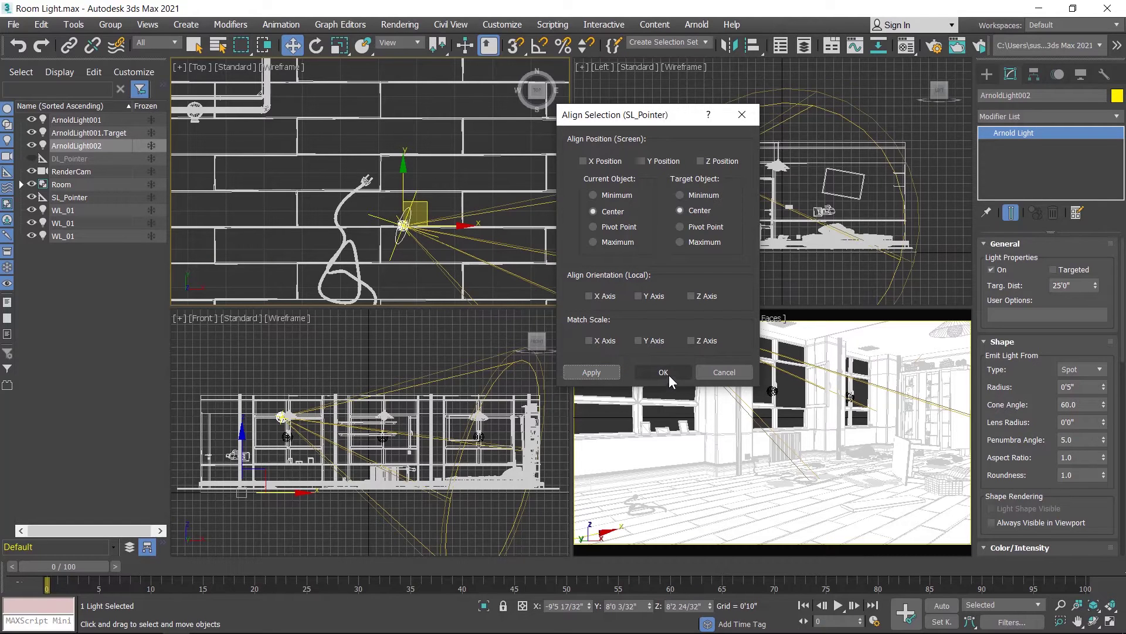
{"action": "left_click", "coordinate": [668, 375]}
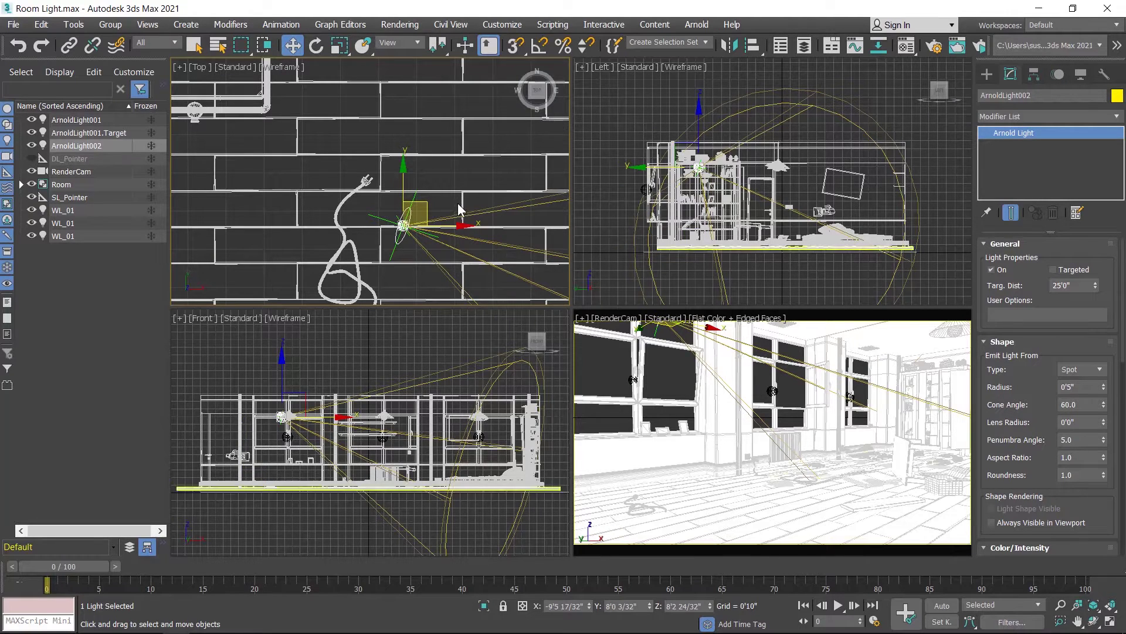
In Render Setup, set the view to render to Quad 4 - RenderCam
{"action": "scroll", "coordinate": [458, 202], "scroll_direction": "down", "scroll_amount": 3}
{"action": "scroll", "coordinate": [403, 231], "scroll_direction": "down", "scroll_amount": 3}
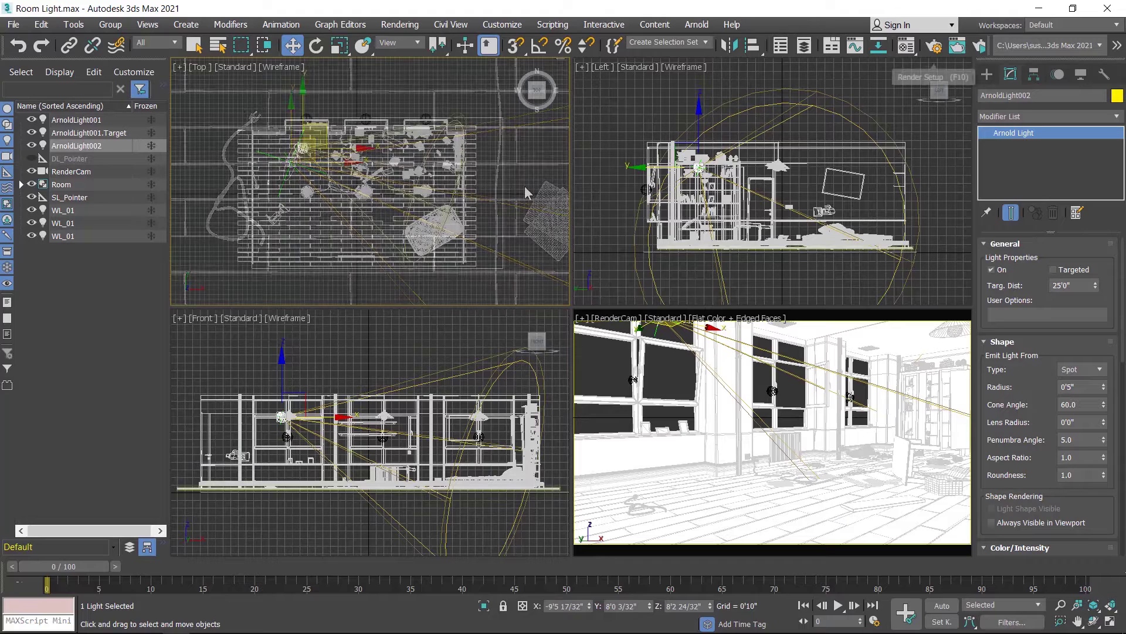
{"action": "left_click", "coordinate": [933, 47]}
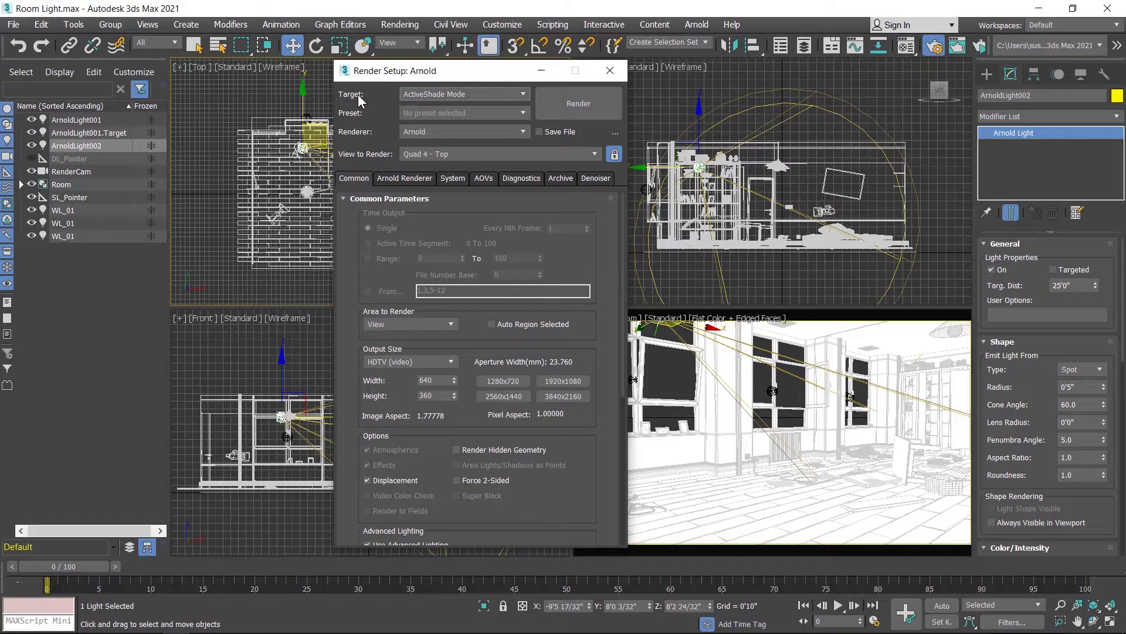
{"action": "left_click", "coordinate": [442, 154]}
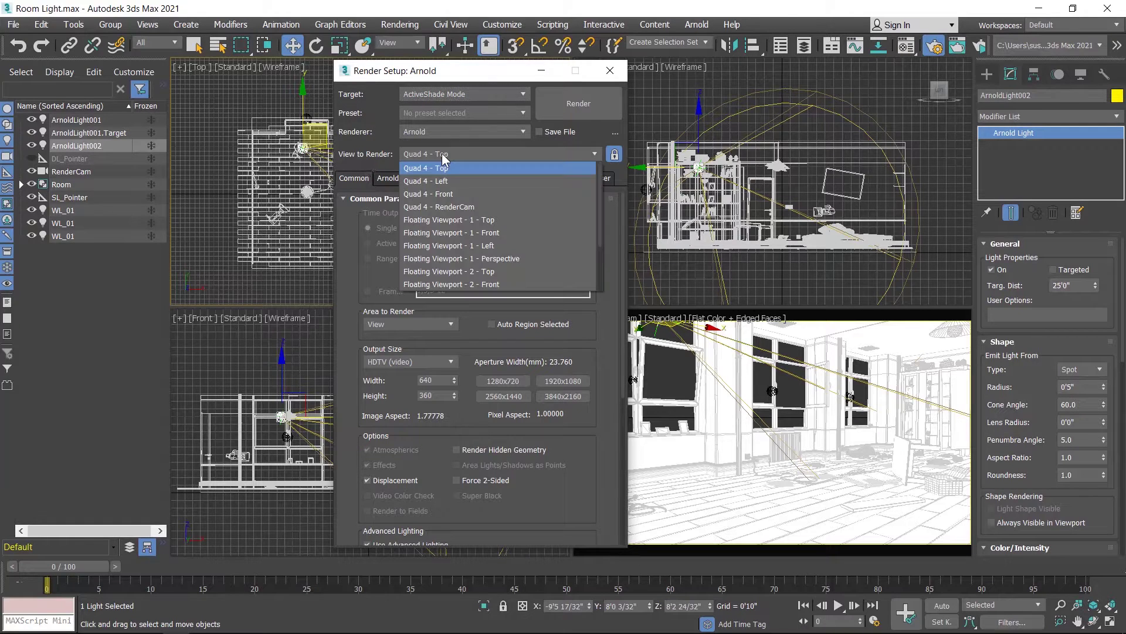
{"action": "left_click", "coordinate": [456, 207]}
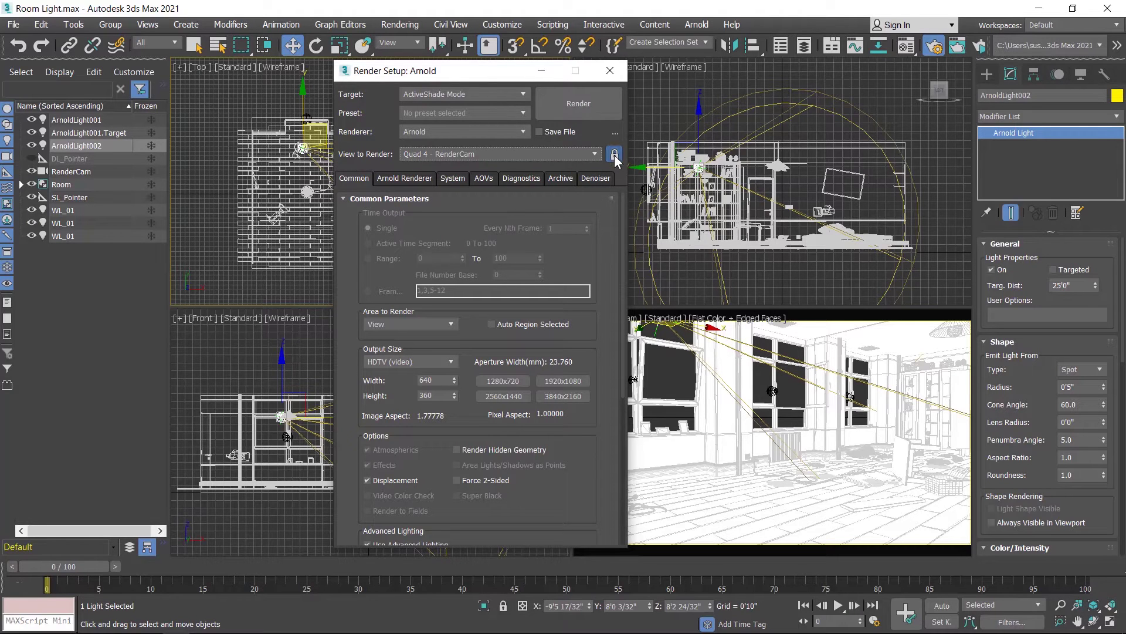
Start the ActiveShade preview and move its window over the Top view
{"action": "left_click", "coordinate": [585, 104]}
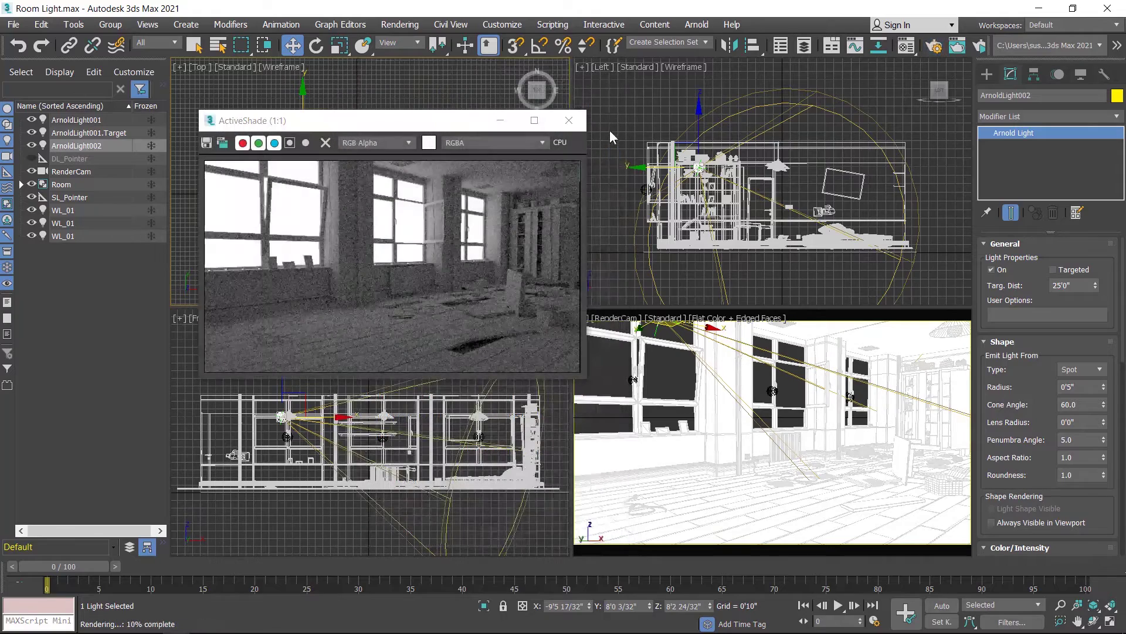
{"action": "left_click_drag", "start_coordinate": [459, 118], "coordinate": [437, 40]}
{"action": "scroll", "coordinate": [1015, 424], "scroll_direction": "down", "scroll_amount": 5}
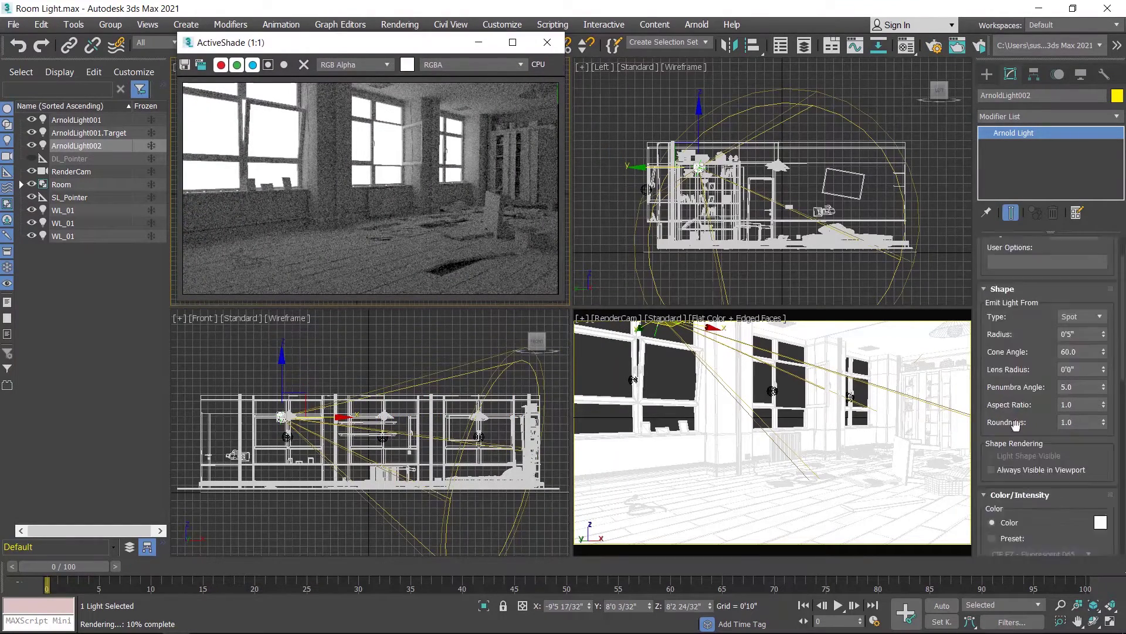
{"action": "scroll", "coordinate": [1015, 423], "scroll_direction": "down", "scroll_amount": 1}
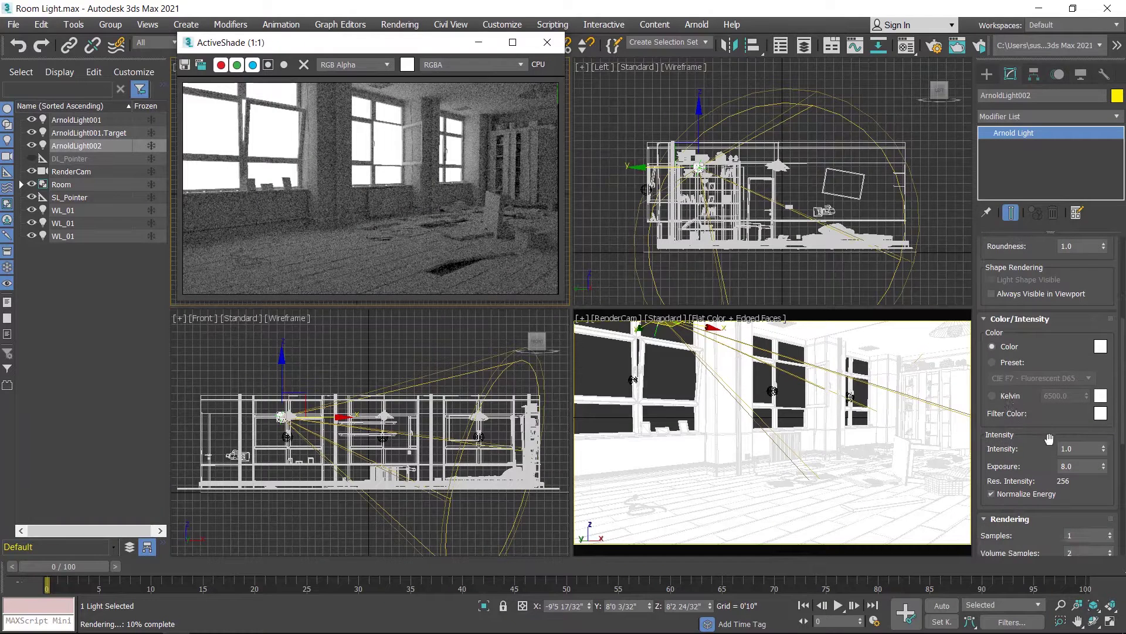
Set the spot light's Intensity to 4.0 and Exposure to 14.0
{"action": "double_click", "coordinate": [1080, 448]}
{"action": "type", "text": "4"}
{"action": "key", "text": "Return"}
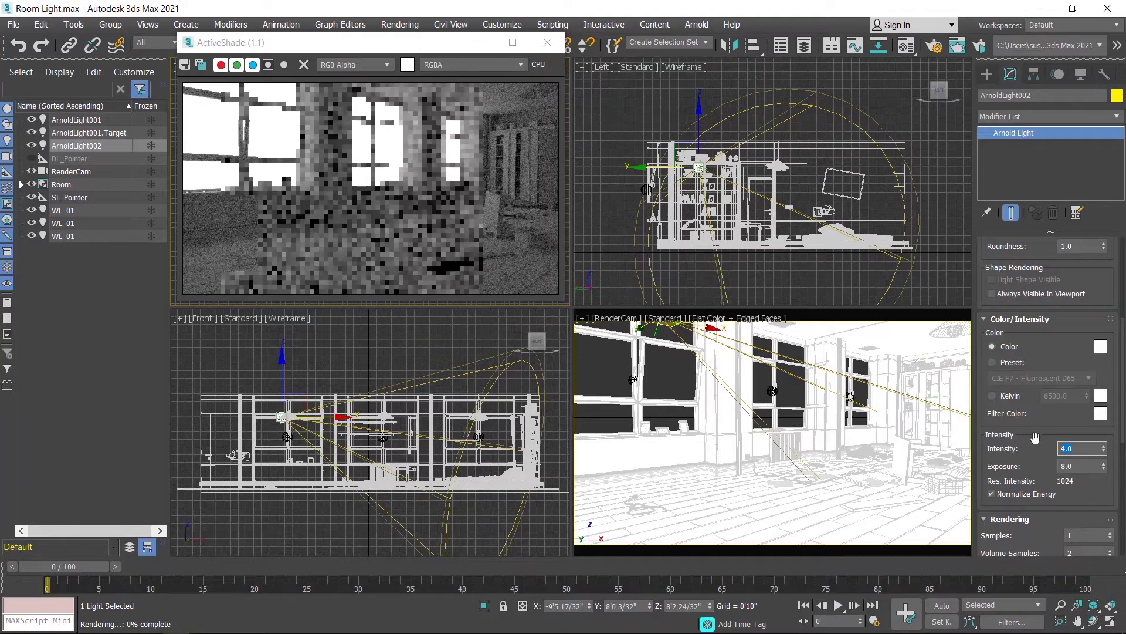
{"action": "key", "text": "Tab"}
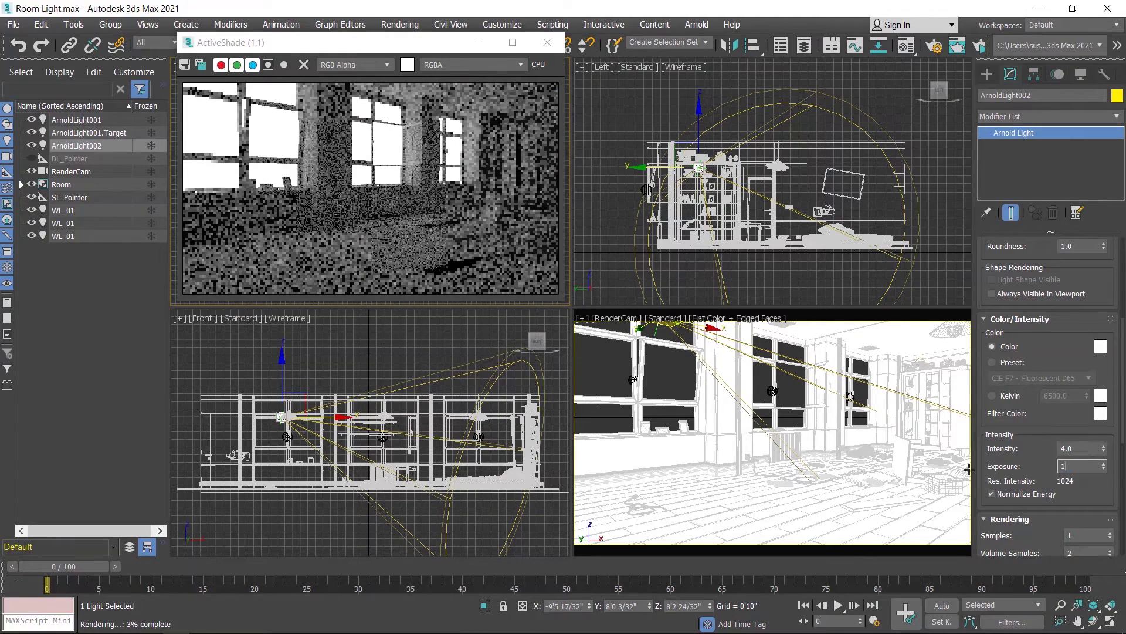
{"action": "type", "text": "14"}
{"action": "key", "text": "Return"}
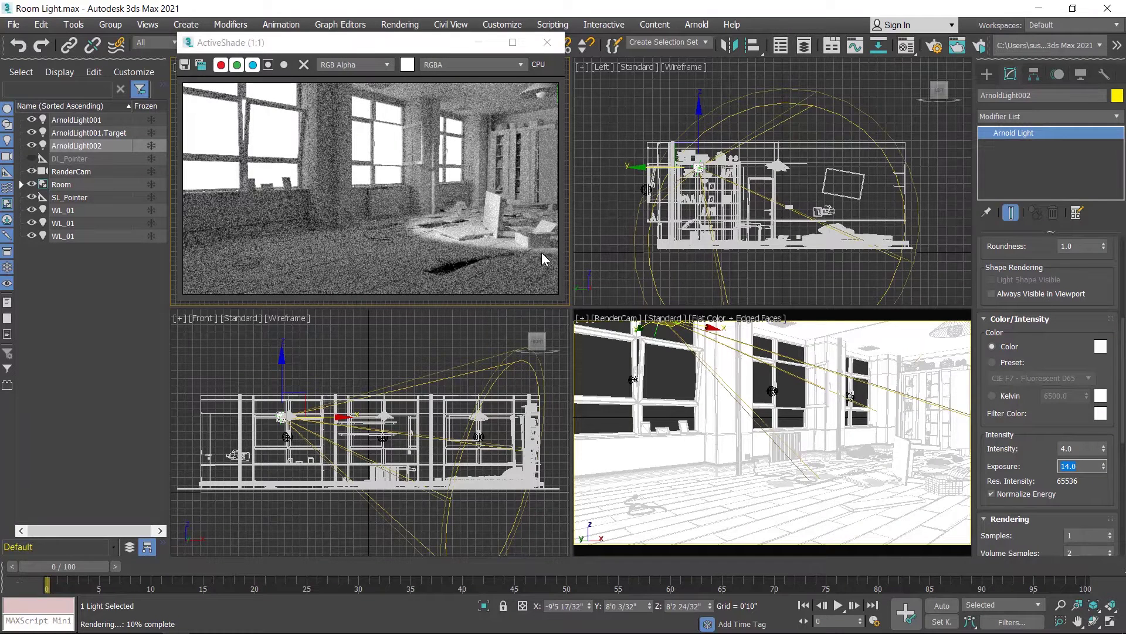
{"action": "scroll", "coordinate": [1057, 364], "scroll_direction": "up", "scroll_amount": 5}
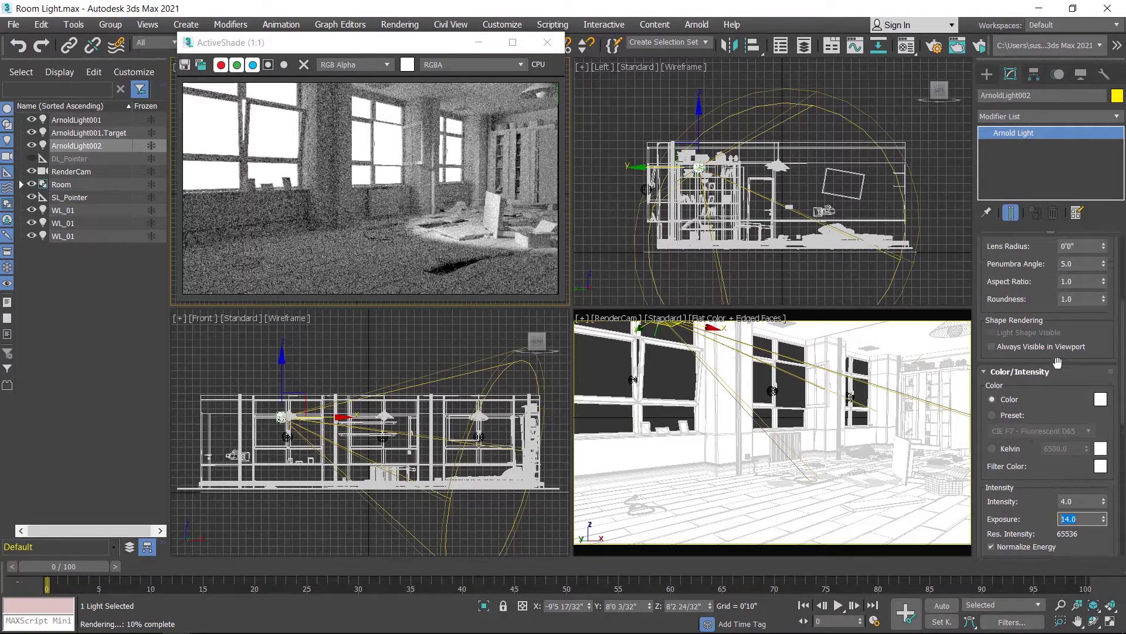
Widen the spot light's cone angle to 70
{"action": "scroll", "coordinate": [1057, 362], "scroll_direction": "up", "scroll_amount": 3}
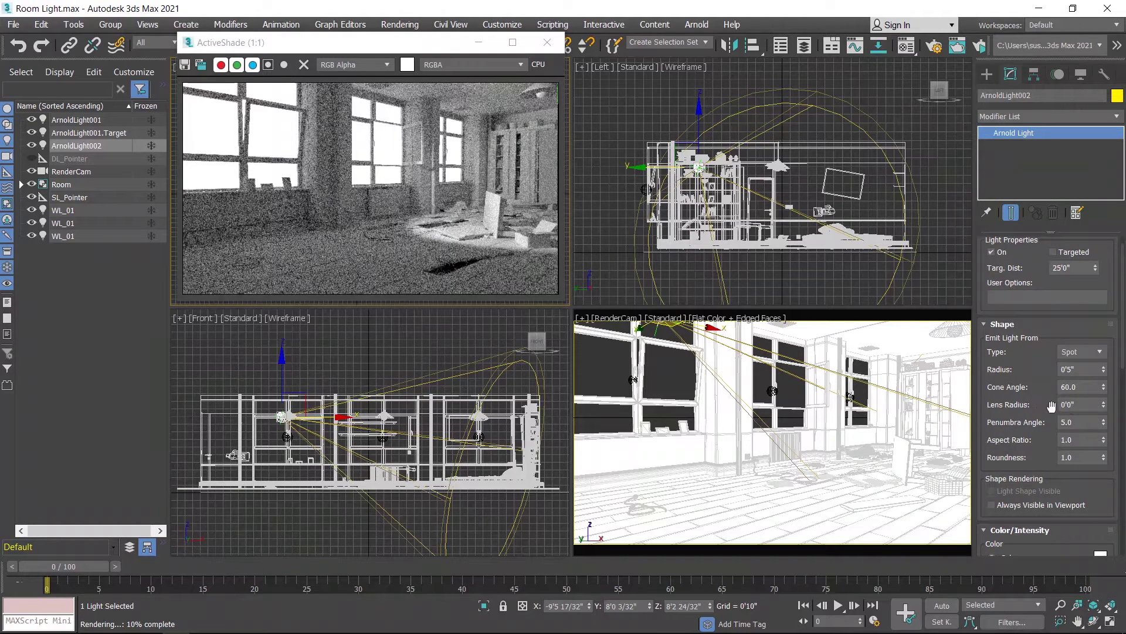
{"action": "left_click", "coordinate": [1083, 387]}
{"action": "key", "text": "Return"}
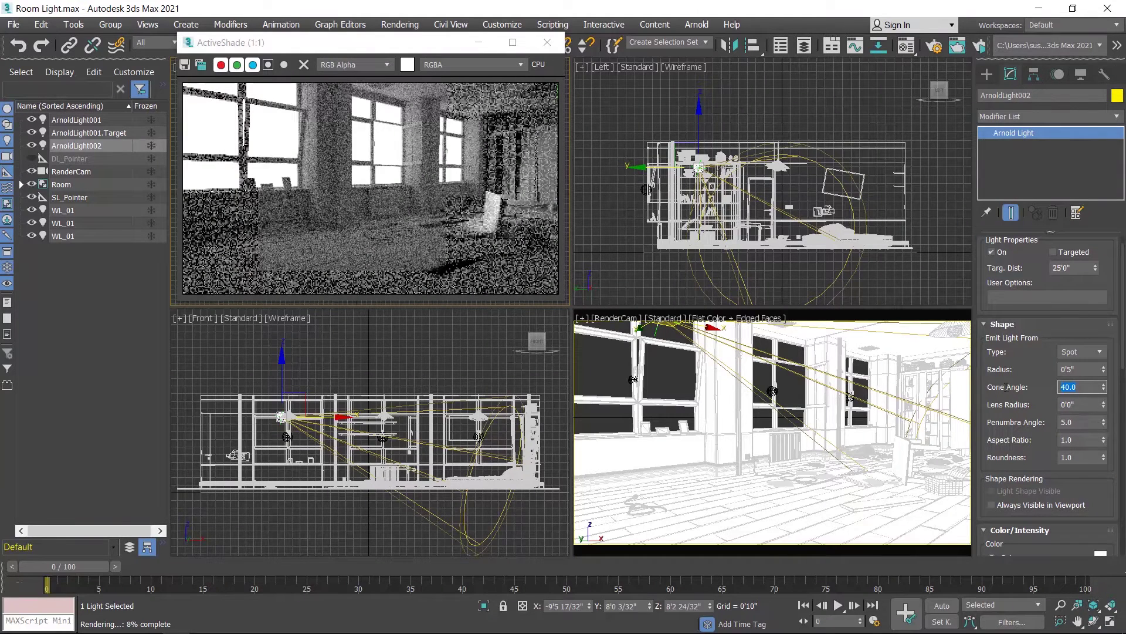
{"action": "type", "text": "70"}
{"action": "key", "text": "Return"}
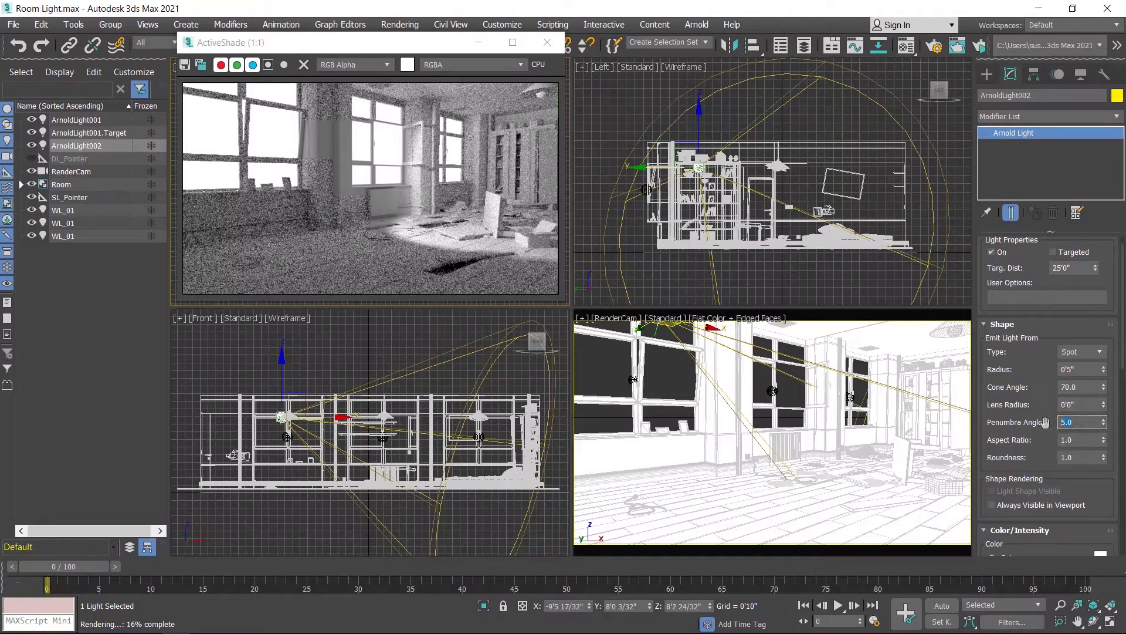
Set the Penumbra Angle to 4.0 and lower Roundness to 0.0
{"action": "double_click", "coordinate": [1082, 425]}
{"action": "type", "text": "1"}
{"action": "key", "text": "Return"}
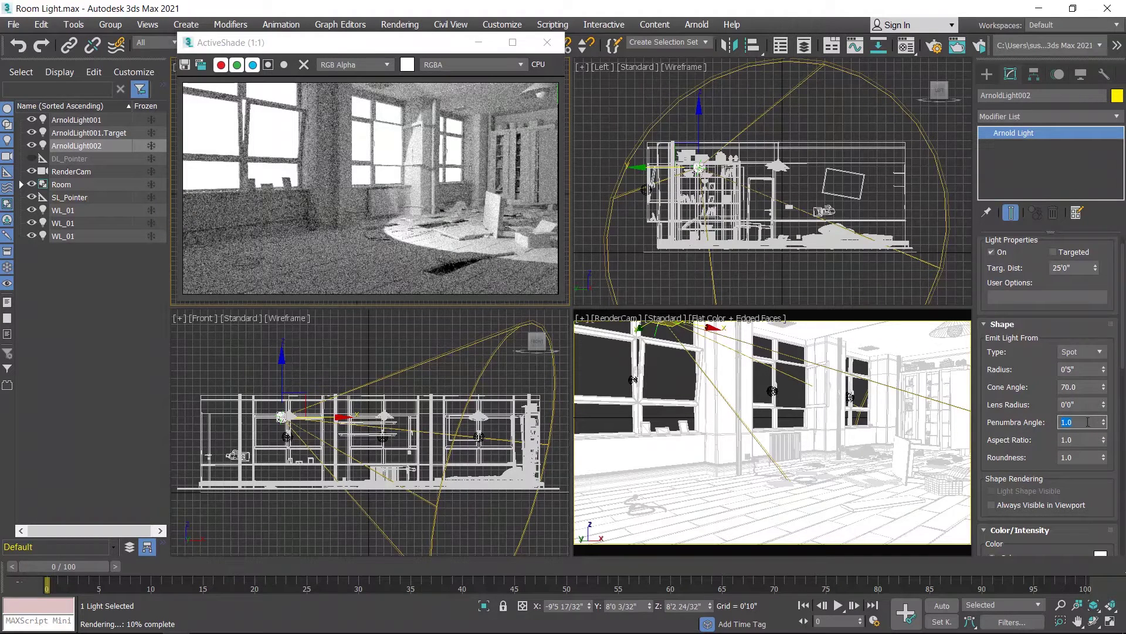
{"action": "type", "text": "4"}
{"action": "key", "text": "Return"}
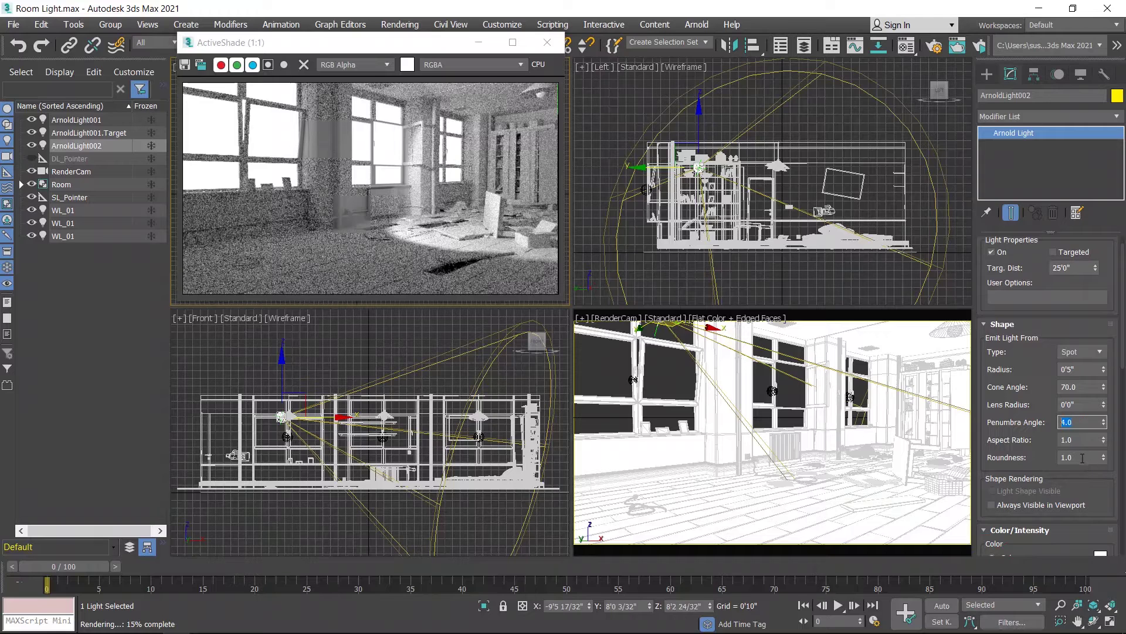
{"action": "left_click_drag", "start_coordinate": [1103, 458], "coordinate": [1109, 511]}
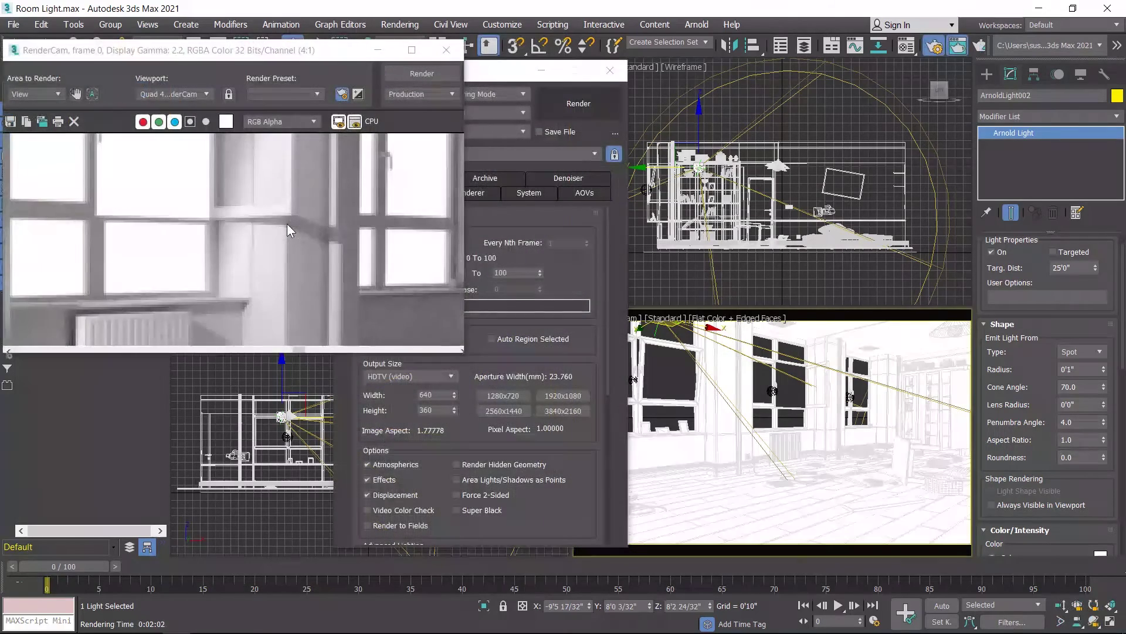
Enter 18 in the Shape rollout's Radius field, giving a spotlight Radius of 1'6"
{"action": "scroll", "coordinate": [287, 223], "scroll_direction": "up", "scroll_amount": 5}
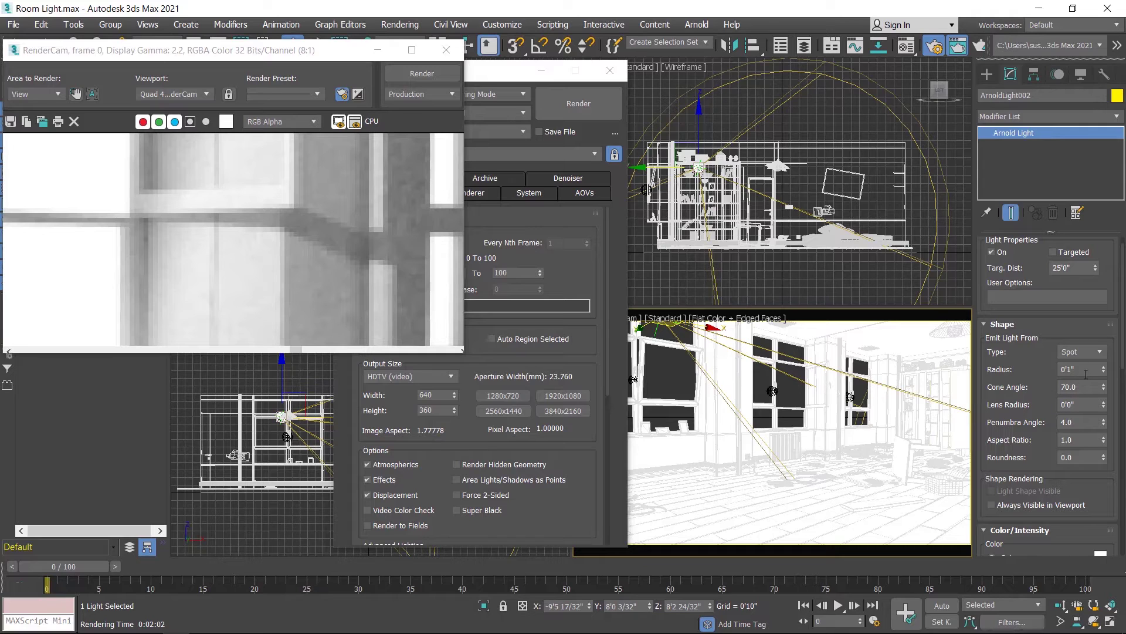
{"action": "left_click_drag", "start_coordinate": [1081, 374], "coordinate": [1064, 372]}
{"action": "type", "text": "18"}
{"action": "key", "text": "Return"}
{"action": "scroll", "coordinate": [251, 214], "scroll_direction": "down", "scroll_amount": 4}
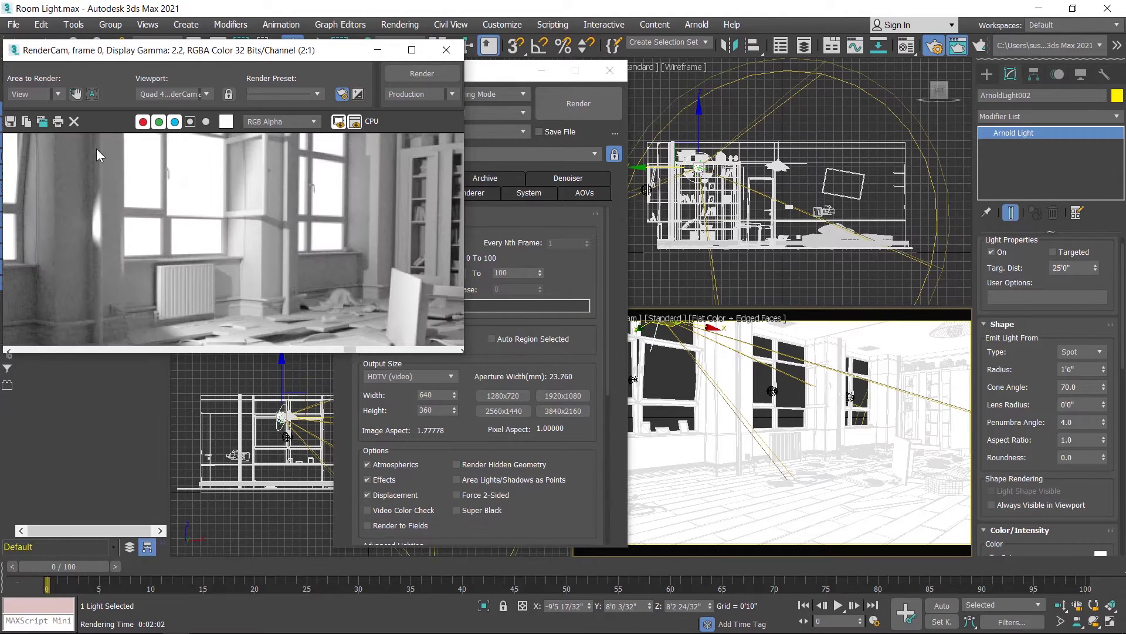
Render only a region box fitted over the window
{"action": "left_click", "coordinate": [26, 94]}
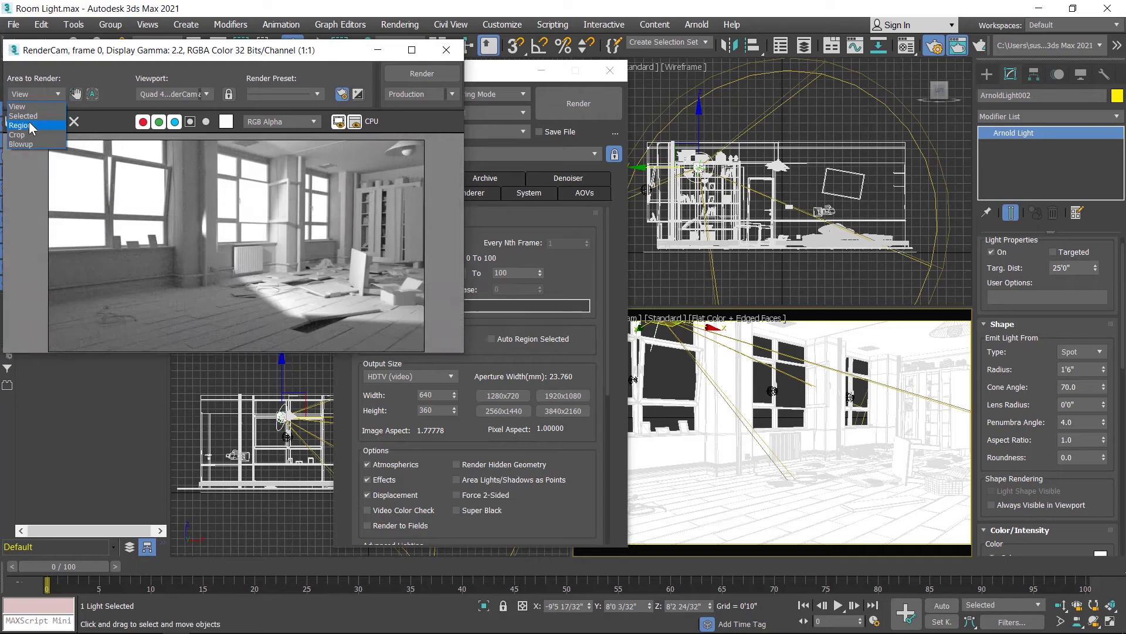
{"action": "left_click", "coordinate": [23, 125]}
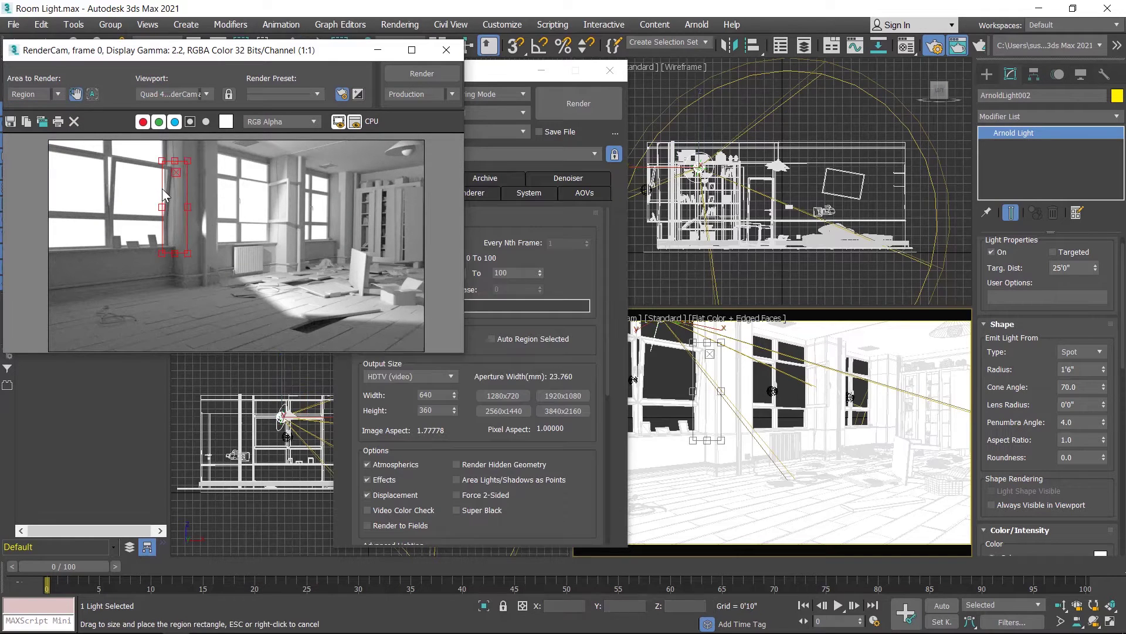
{"action": "left_click_drag", "start_coordinate": [176, 192], "coordinate": [305, 210]}
{"action": "left_click_drag", "start_coordinate": [291, 255], "coordinate": [293, 242]}
{"action": "left_click", "coordinate": [417, 74]}
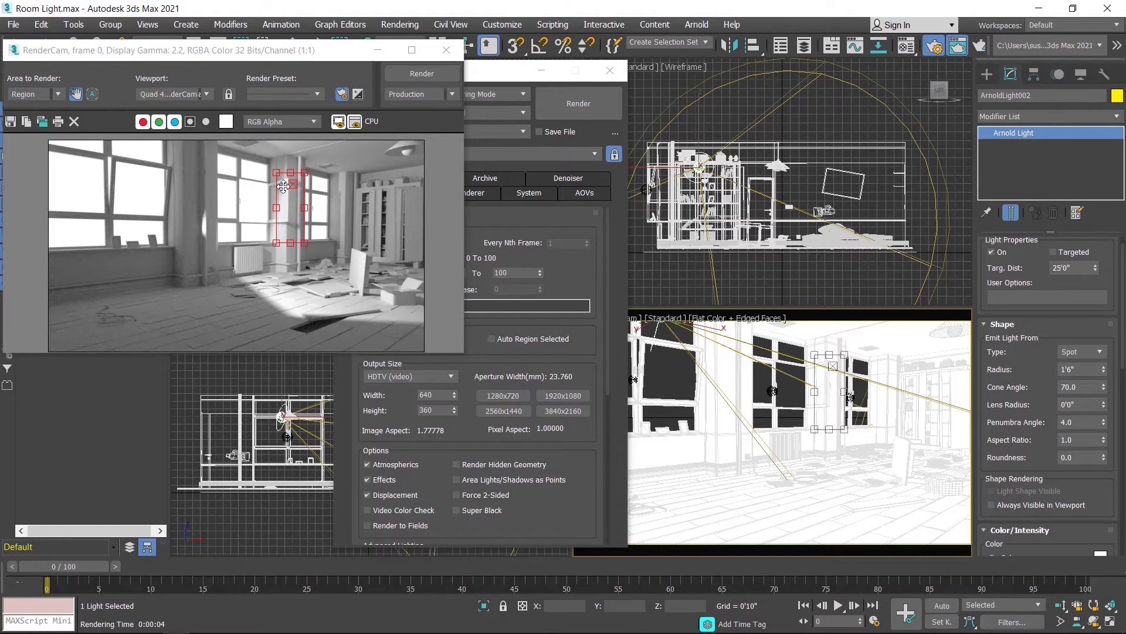
Set Area to Render back to View and pan the render to inspect the window frame
{"action": "left_click", "coordinate": [30, 96]}
{"action": "left_click", "coordinate": [30, 96]}
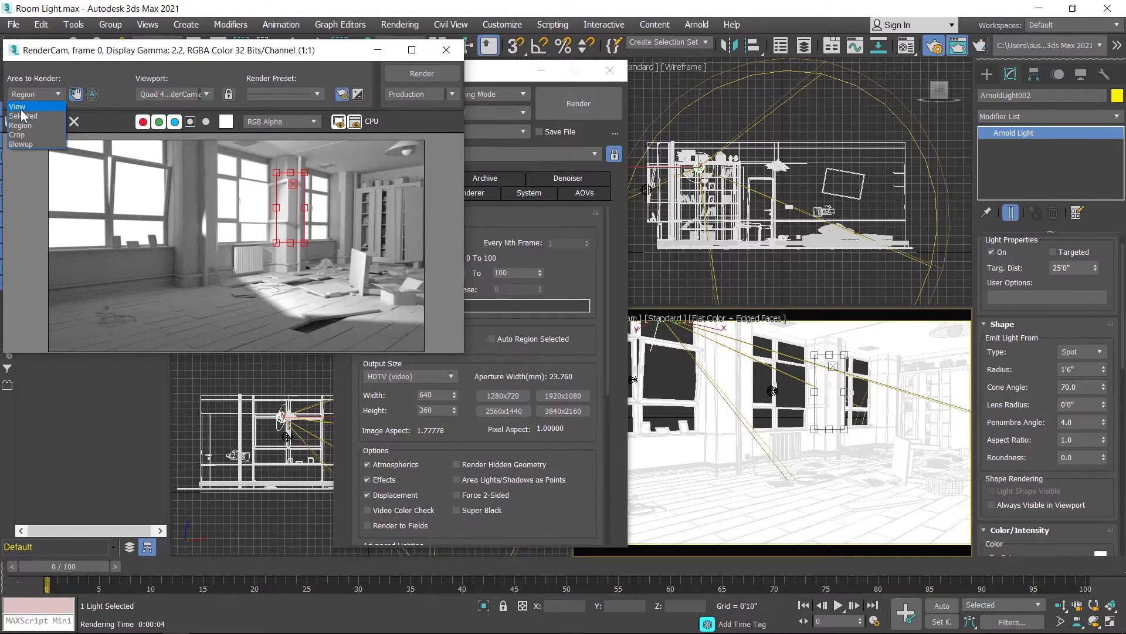
{"action": "left_click", "coordinate": [24, 105]}
{"action": "scroll", "coordinate": [289, 210], "scroll_direction": "up", "scroll_amount": 3}
{"action": "middle_click_drag", "start_coordinate": [323, 284], "coordinate": [303, 205]}
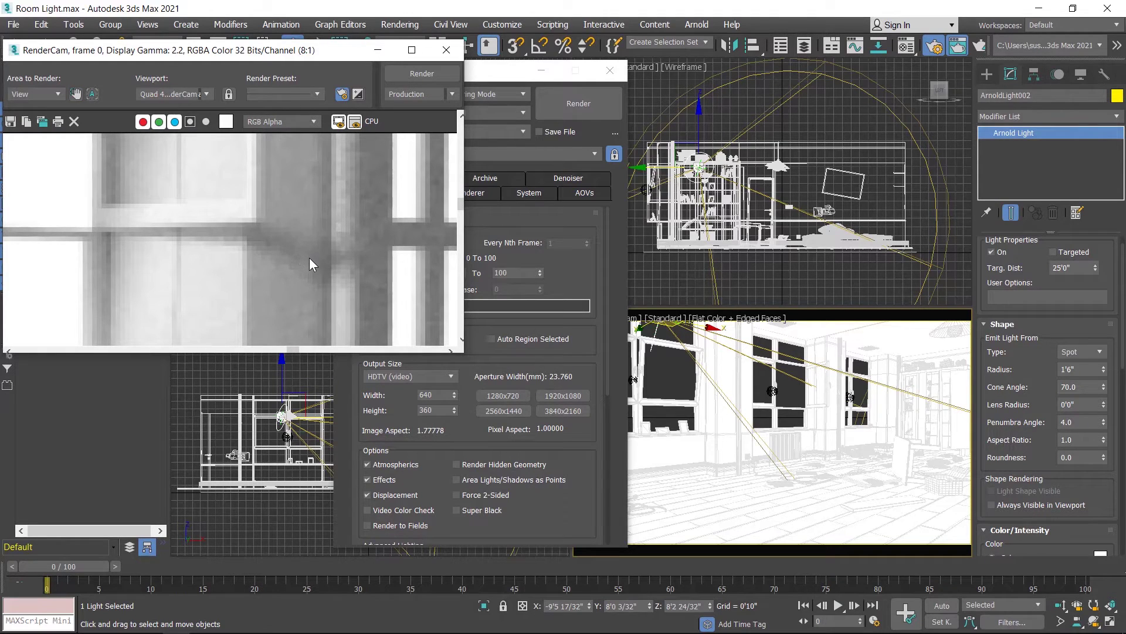
{"action": "scroll", "coordinate": [309, 257], "scroll_direction": "down", "scroll_amount": 3}
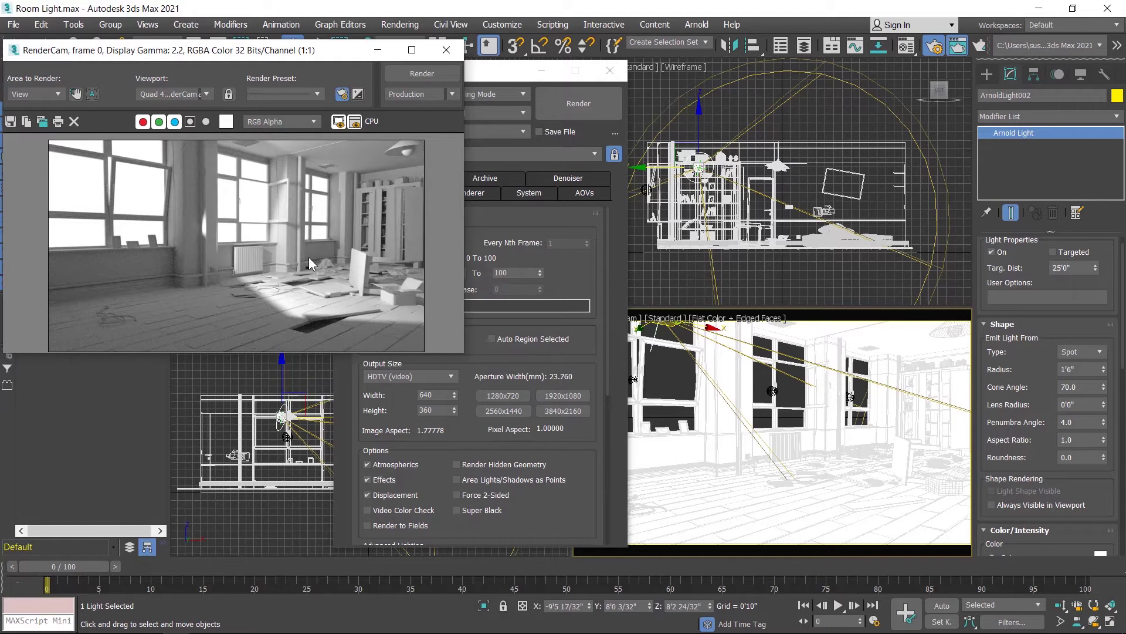
Close the render windows and place a new Arnold light near the room's top-left
{"action": "left_click", "coordinate": [446, 50]}
{"action": "left_click", "coordinate": [610, 70]}
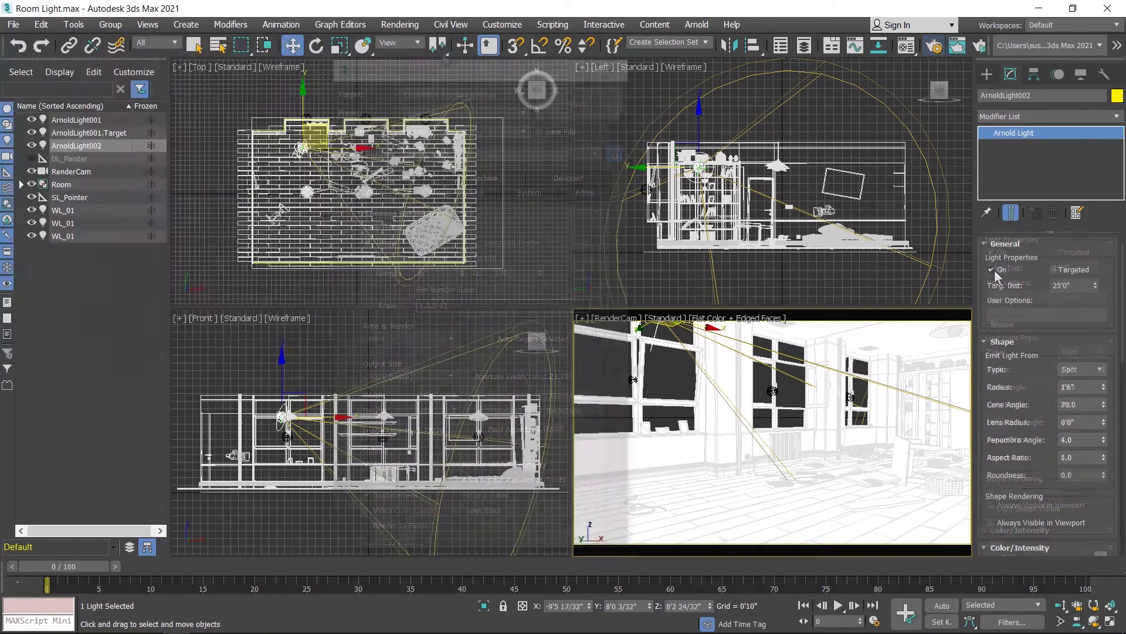
{"action": "left_click", "coordinate": [987, 72]}
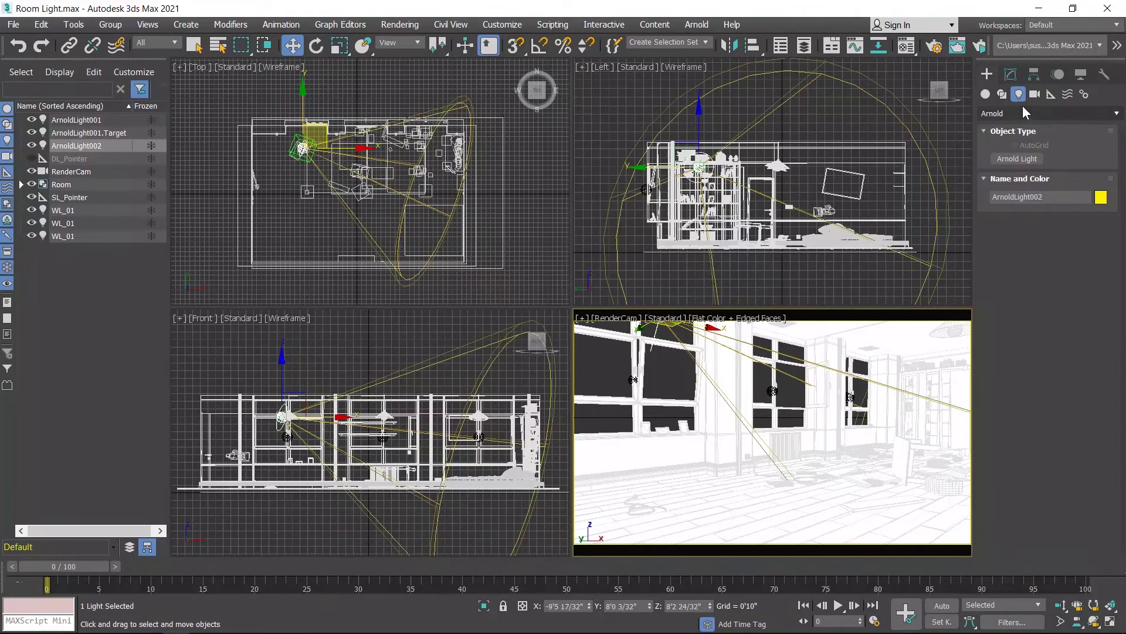
{"action": "left_click", "coordinate": [1023, 157]}
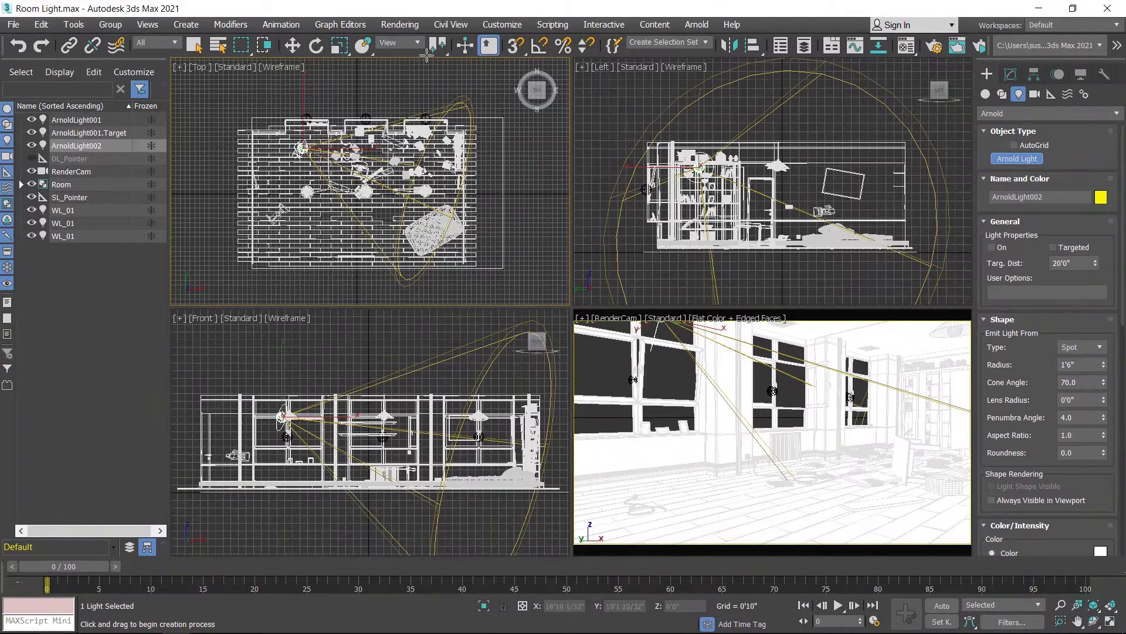
{"action": "left_click_drag", "start_coordinate": [320, 74], "coordinate": [434, 211]}
Give ArnoldLight003 a 30'0" target distance, make it untargeted, and unhide DL_Pointer
{"action": "left_click", "coordinate": [1010, 74]}
{"action": "key", "text": "w"}
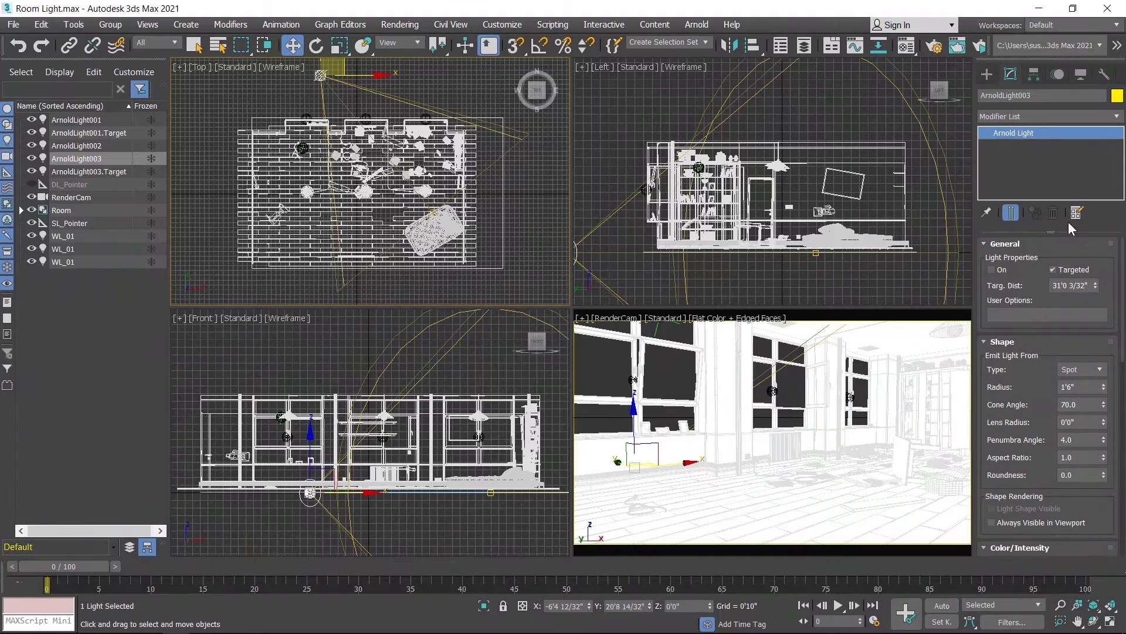
{"action": "left_click", "coordinate": [1055, 285]}
{"action": "key", "text": "BackSpace"}
{"action": "type", "text": "30"}
{"action": "key", "text": "Return"}
{"action": "key", "text": "z"}
{"action": "left_click", "coordinate": [1052, 269]}
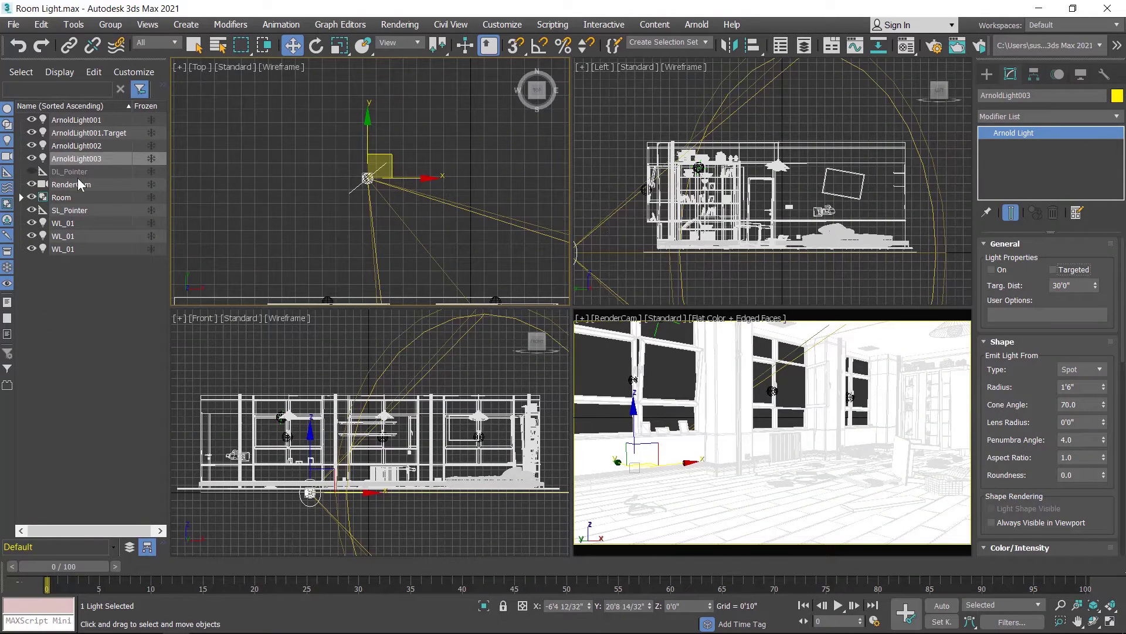
{"action": "left_click", "coordinate": [32, 171]}
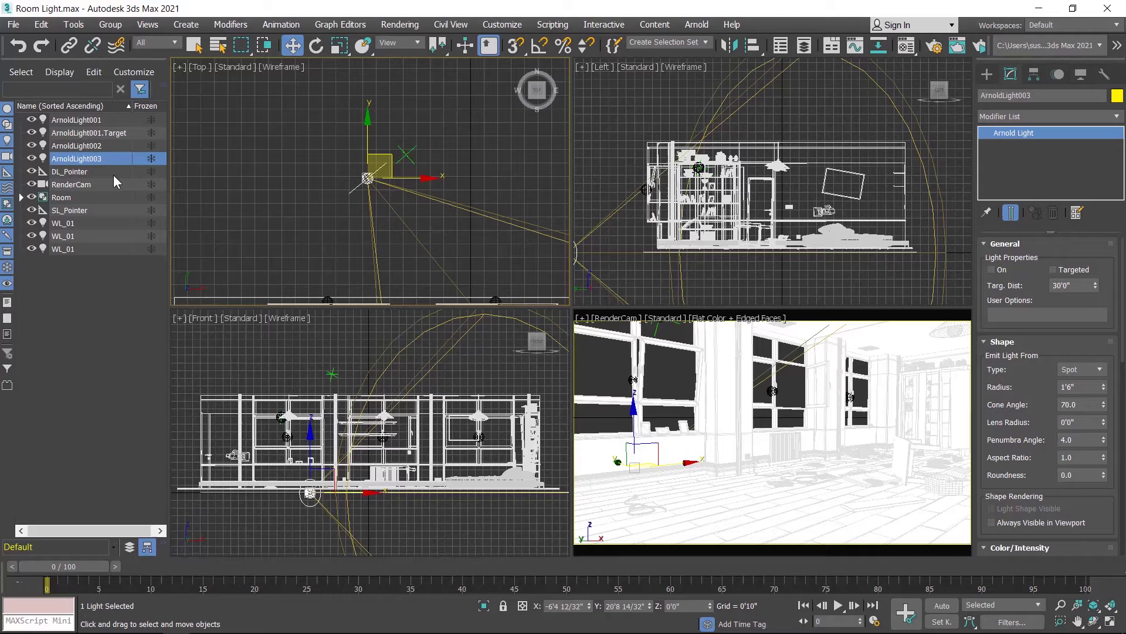
Align ArnoldLight003 to DL_Pointer, matching X/Y/Z position and X/Y/Z axis orientation
{"action": "left_click", "coordinate": [752, 45]}
{"action": "left_click", "coordinate": [406, 154]}
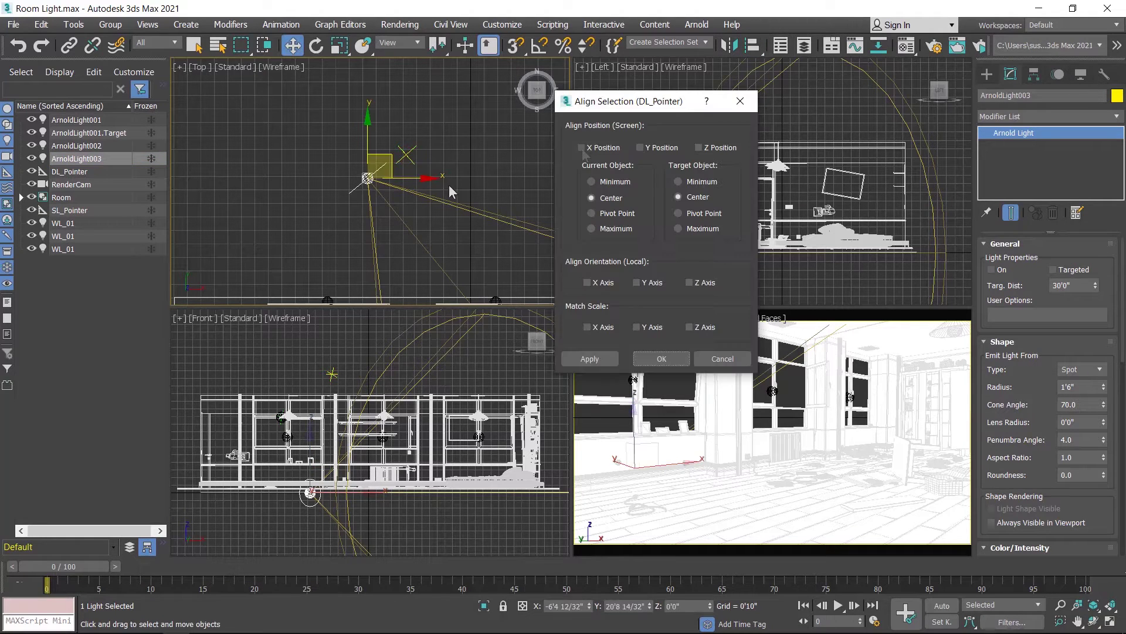
{"action": "left_click", "coordinate": [640, 147]}
{"action": "left_click", "coordinate": [699, 148]}
{"action": "left_click", "coordinate": [587, 282]}
{"action": "left_click", "coordinate": [637, 283]}
{"action": "left_click", "coordinate": [690, 283]}
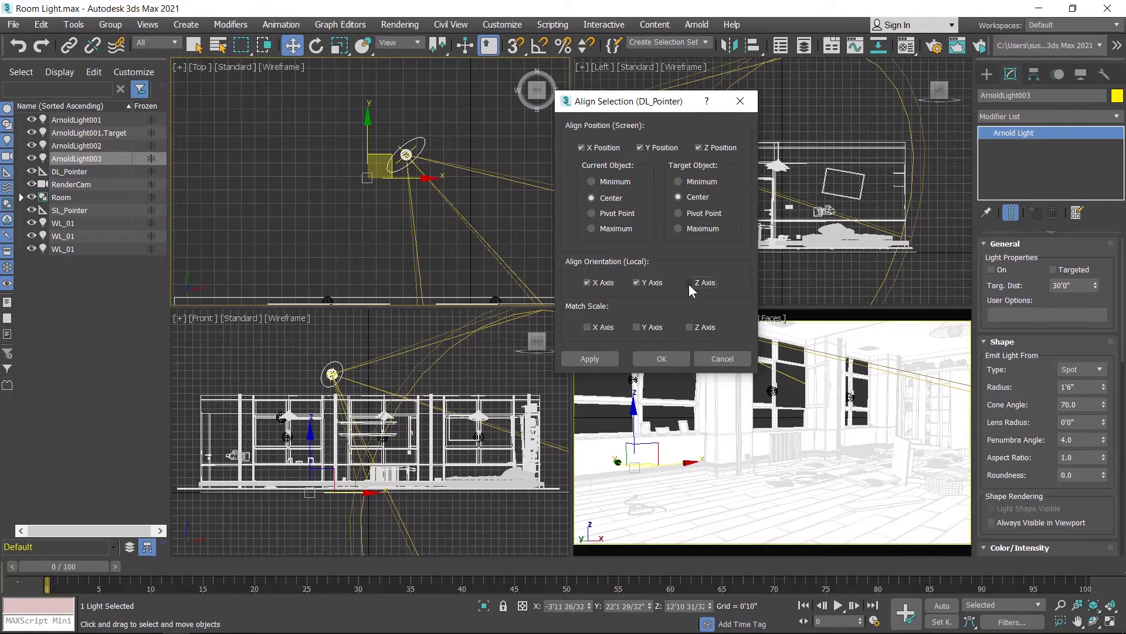
{"action": "left_click", "coordinate": [589, 358]}
{"action": "left_click", "coordinate": [661, 359]}
{"action": "middle_click_drag", "start_coordinate": [304, 177], "coordinate": [294, 172]}
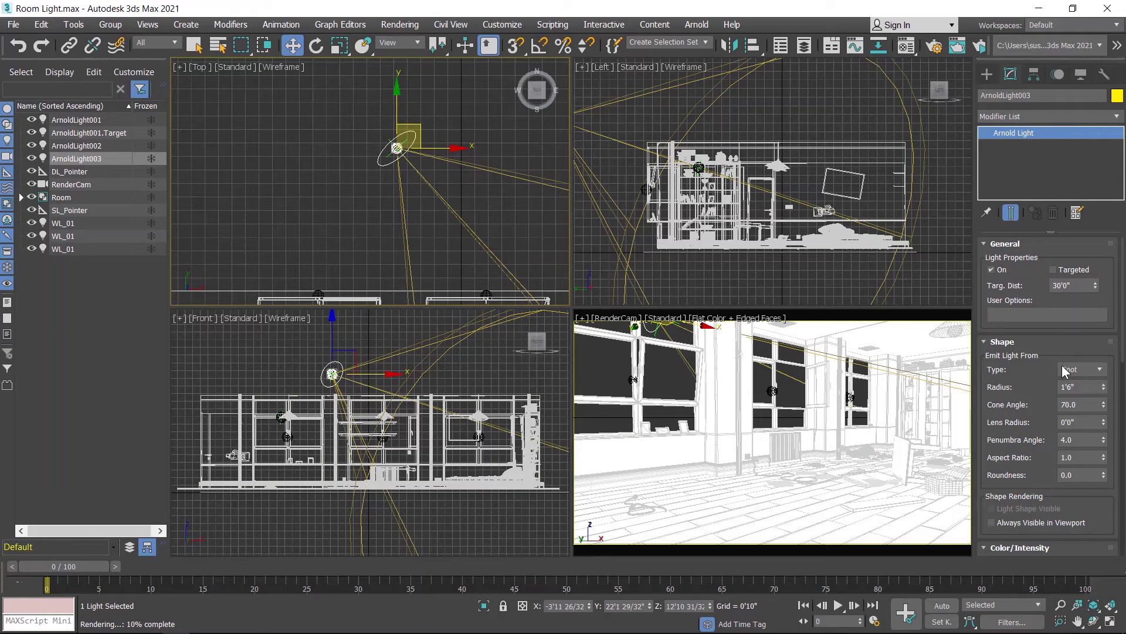
Change ArnoldLight003's Shape Type to Distant and start an ActiveShade preview of the room
{"action": "left_click", "coordinate": [1086, 369]}
{"action": "left_click", "coordinate": [1079, 398]}
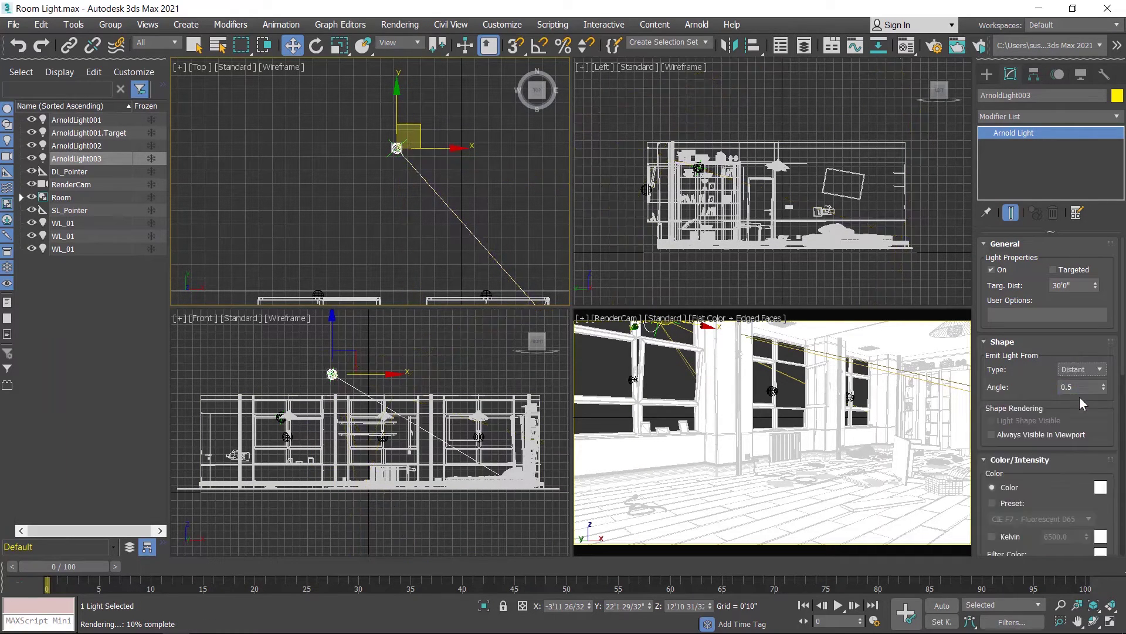
{"action": "left_click", "coordinate": [979, 46]}
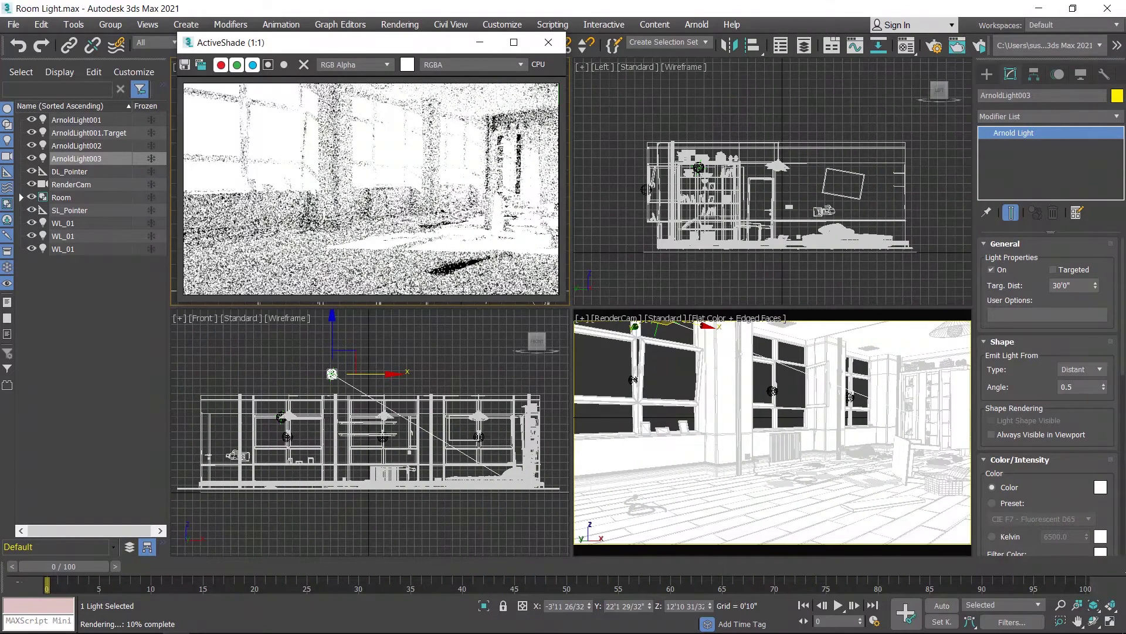
Set ArnoldLight003's Exposure to 8 and Intensity to 1.0, then lower Exposure to 4.0
{"action": "scroll", "coordinate": [1056, 368], "scroll_direction": "down", "scroll_amount": 5}
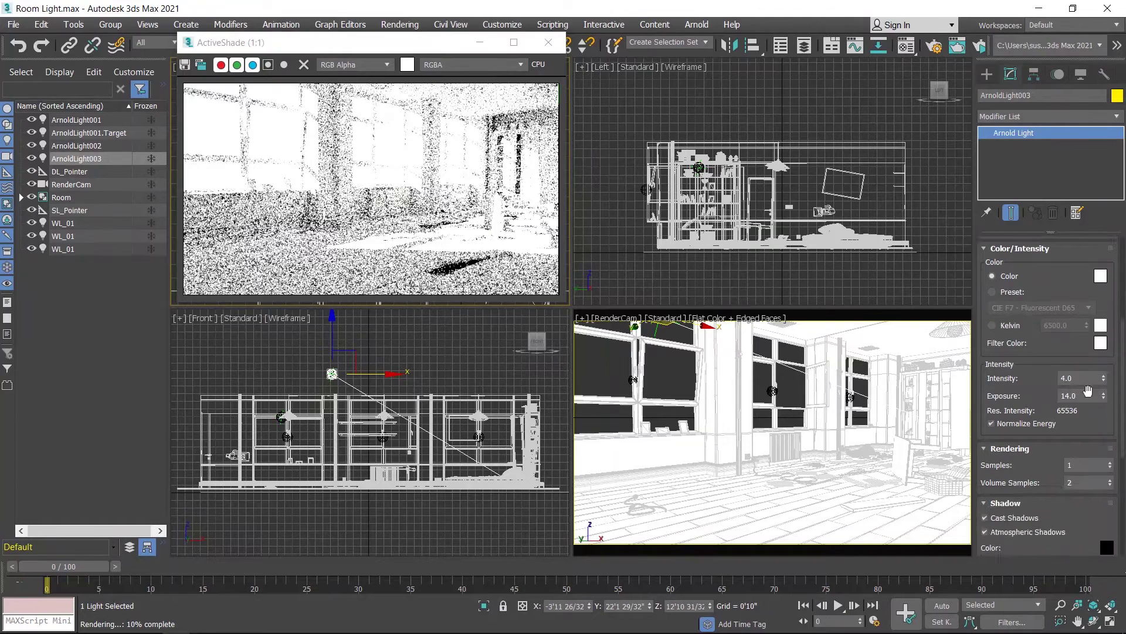
{"action": "double_click", "coordinate": [1079, 395]}
{"action": "type", "text": "8"}
{"action": "key", "text": "Return"}
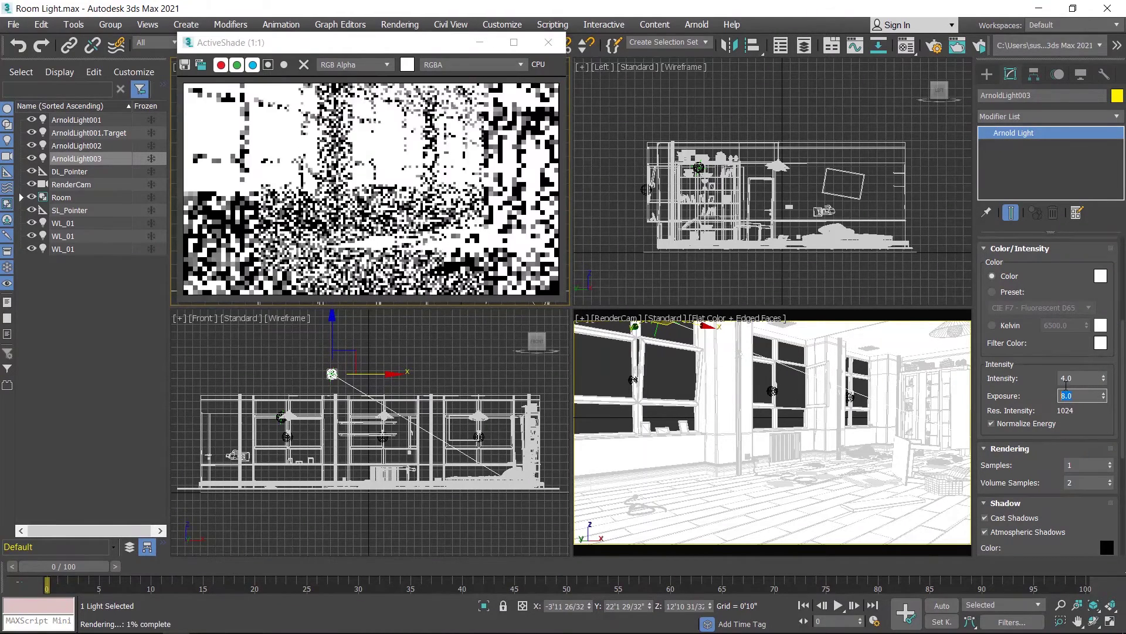
{"action": "double_click", "coordinate": [1074, 378]}
{"action": "type", "text": "1"}
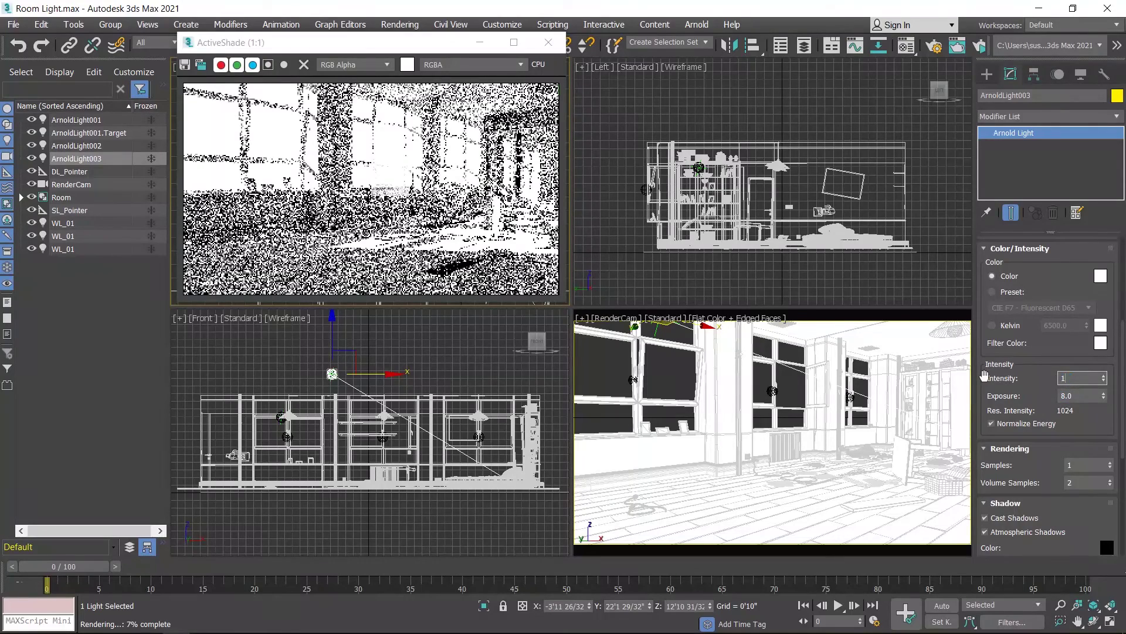
{"action": "key", "text": "Return"}
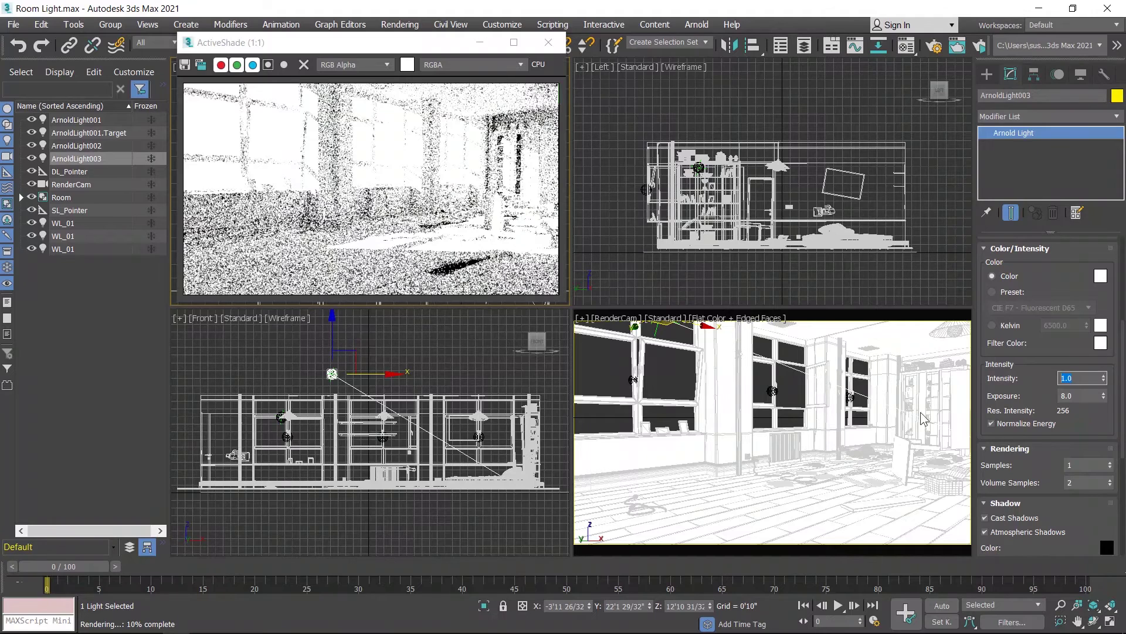
{"action": "double_click", "coordinate": [1082, 397]}
{"action": "key", "text": "Return"}
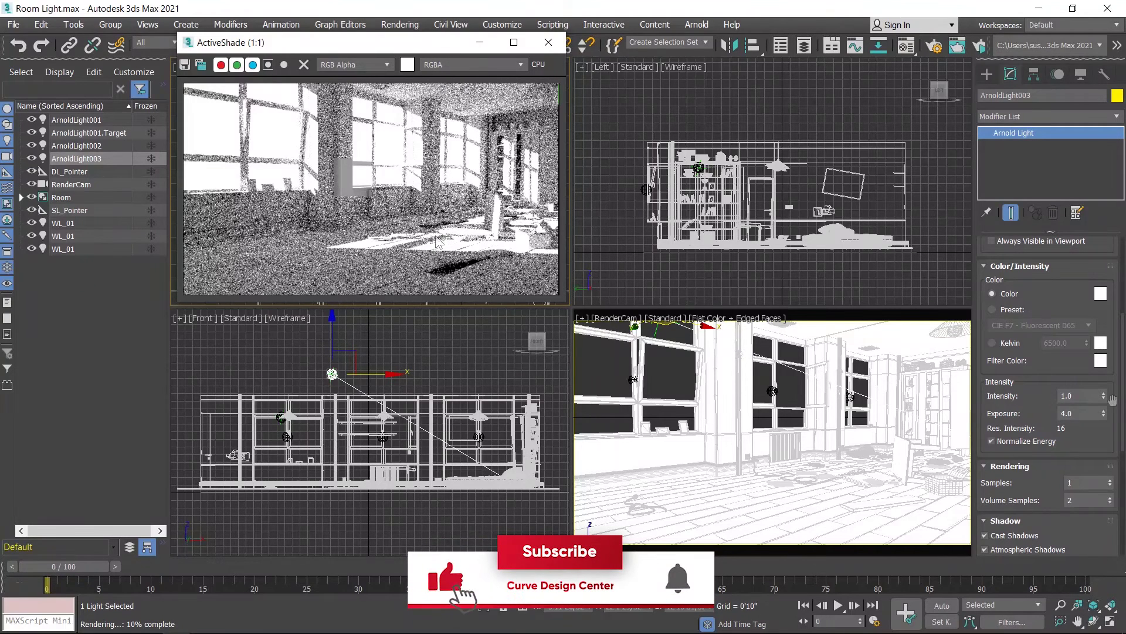
Set the distant light's Angle to 5.0 to soften the window shadows
{"action": "scroll", "coordinate": [1050, 364], "scroll_direction": "up", "scroll_amount": 3}
{"action": "scroll", "coordinate": [1050, 363], "scroll_direction": "up", "scroll_amount": 5}
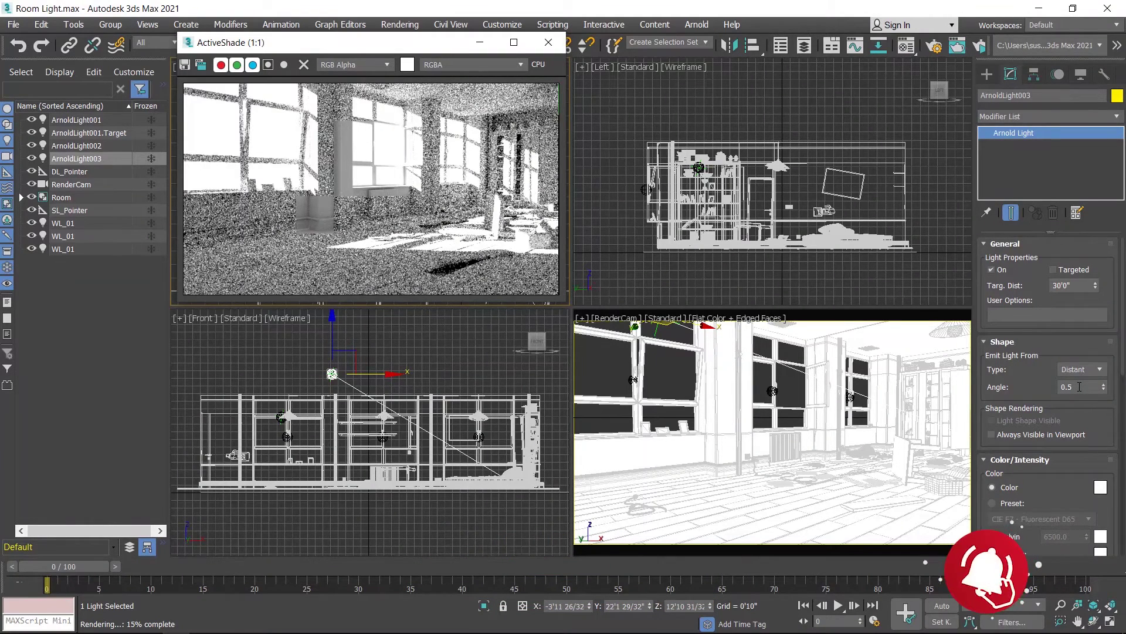
{"action": "left_click_drag", "start_coordinate": [1080, 387], "coordinate": [1029, 387]}
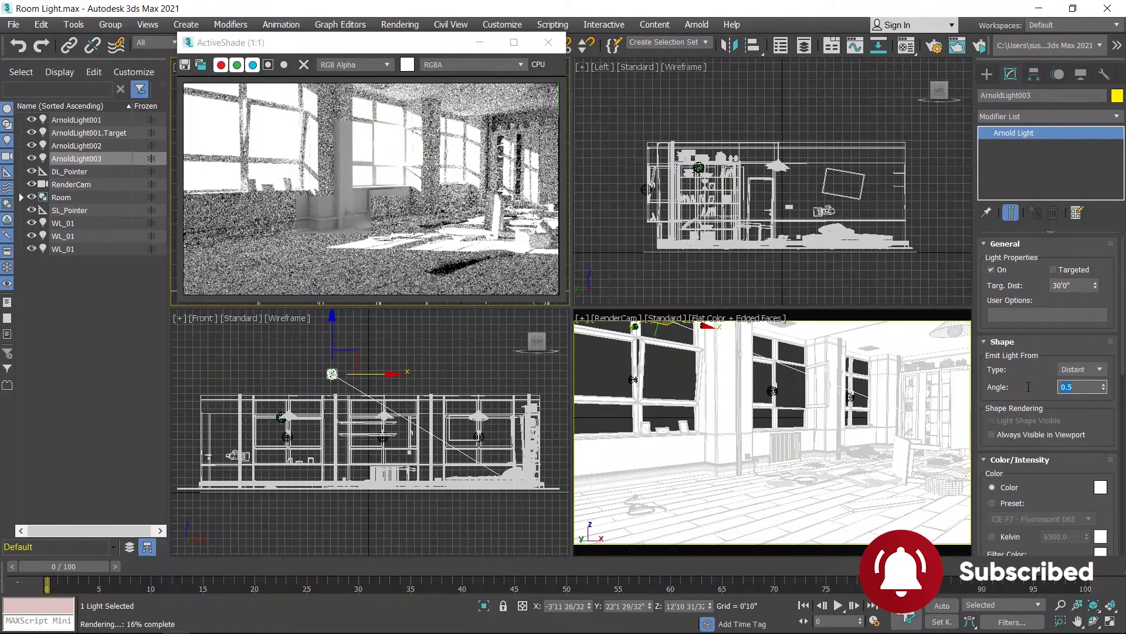
{"action": "type", "text": "5"}
{"action": "key", "text": "Return"}
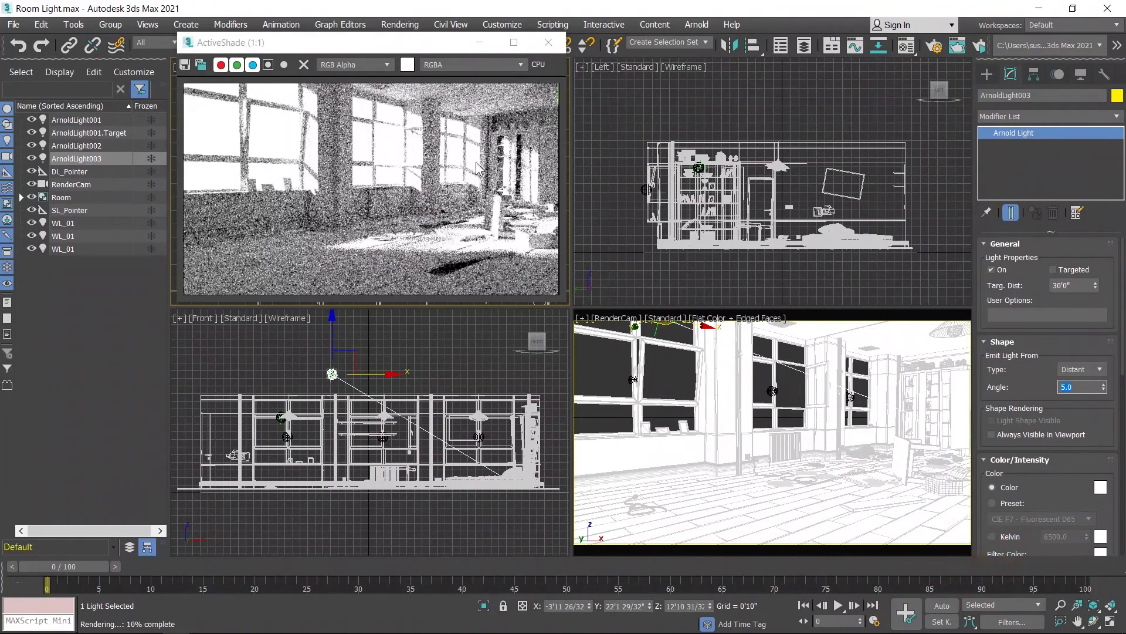